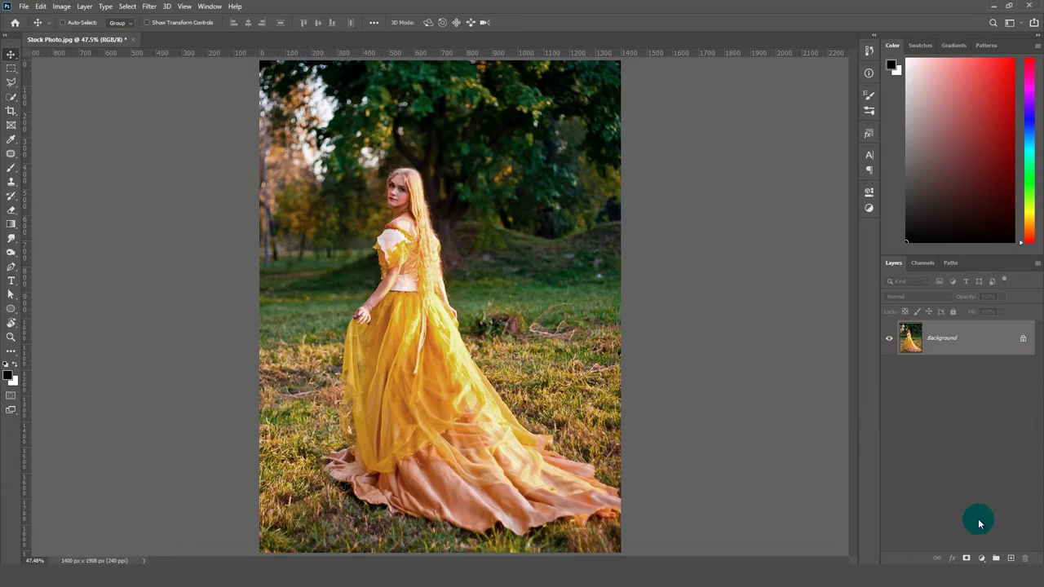
# Open the Layers panel's new fill or adjustment layer menu for the portrait
pyautogui.click(981, 558)
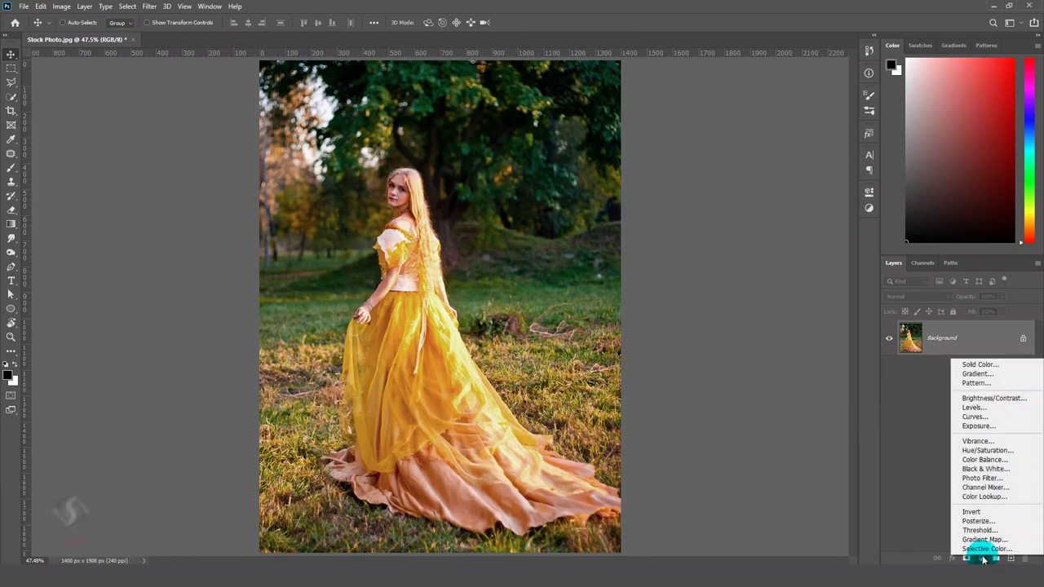
# Add a Gradient Fill layer in Angle style and open its gradient in the Gradient Editor
pyautogui.click(1000, 375)
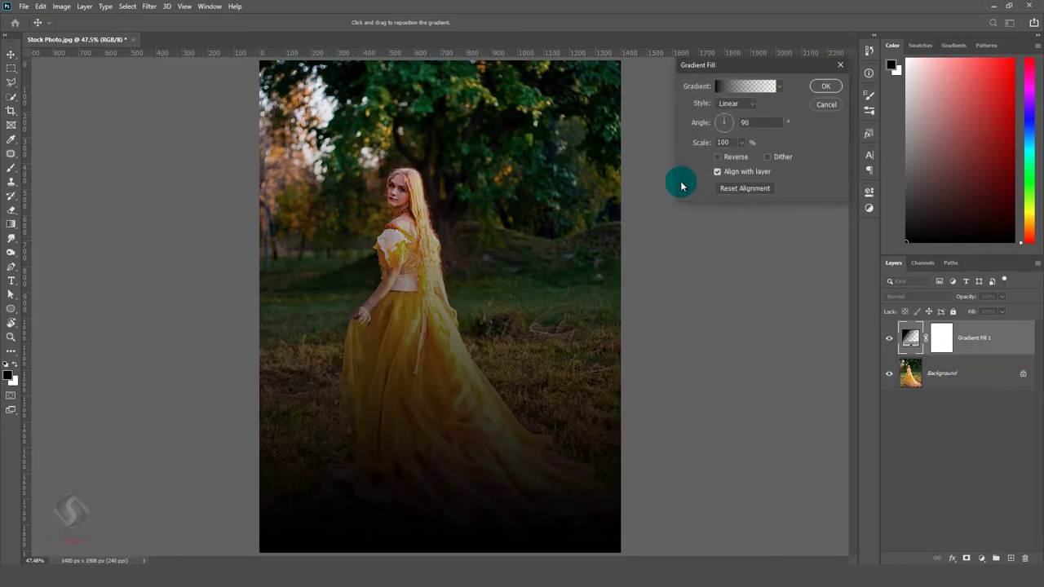
pyautogui.click(734, 105)
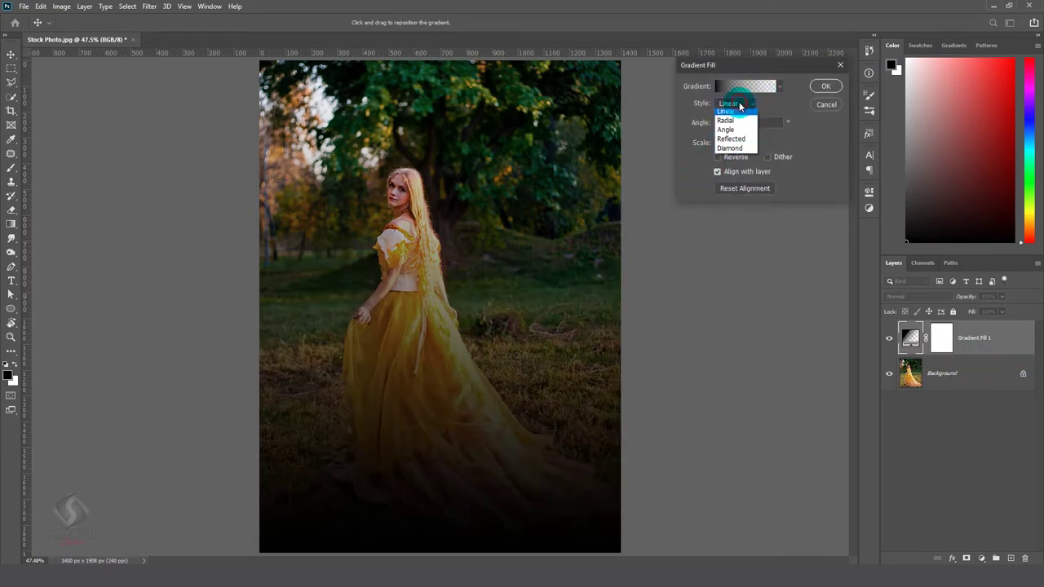
pyautogui.click(730, 132)
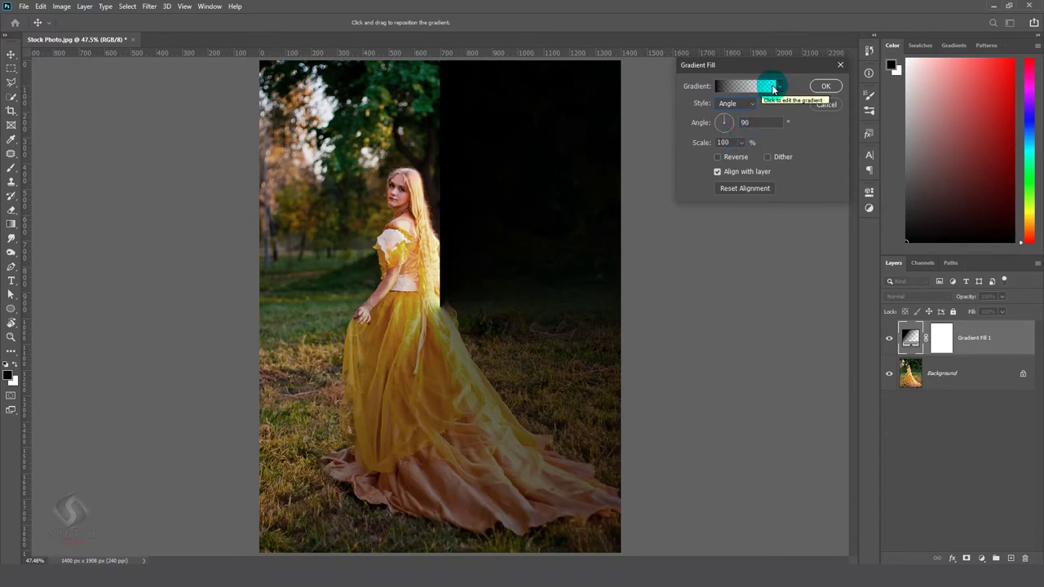
pyautogui.click(765, 87)
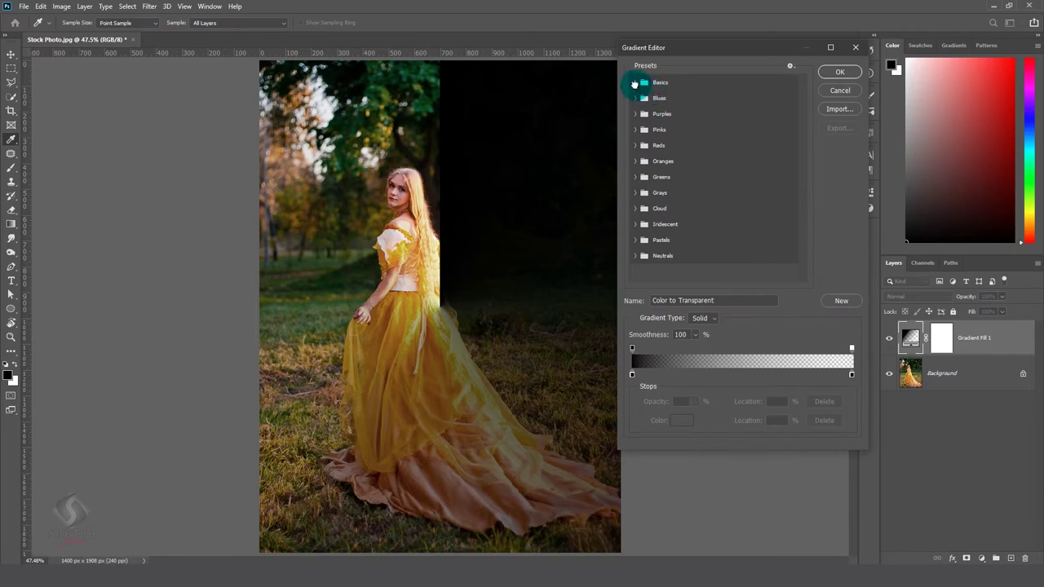
# Start from the Foreground to Background preset and make it a Noise gradient using the HSB colour model
pyautogui.click(636, 83)
pyautogui.click(651, 99)
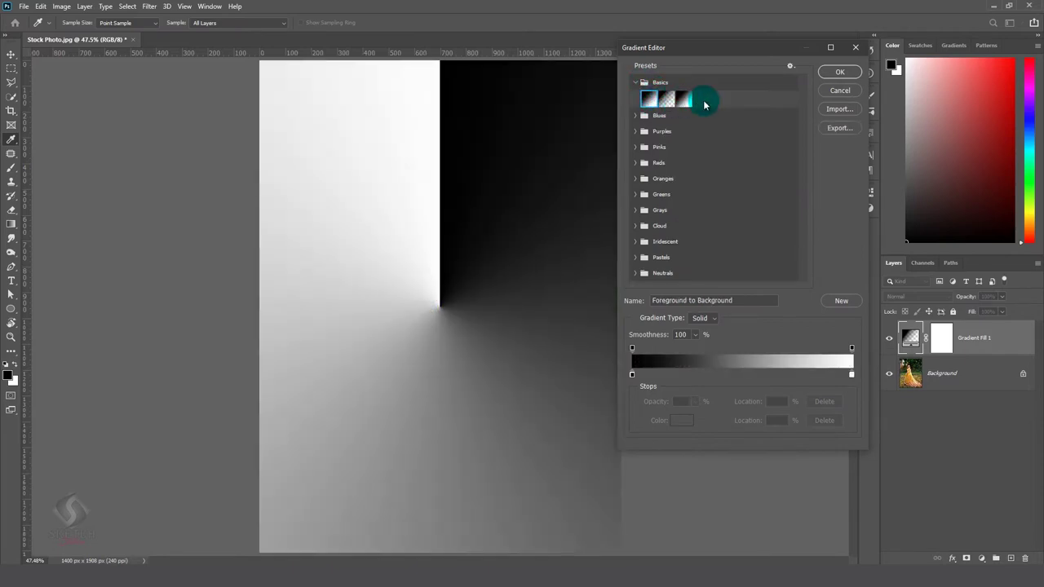
pyautogui.click(703, 319)
pyautogui.click(707, 334)
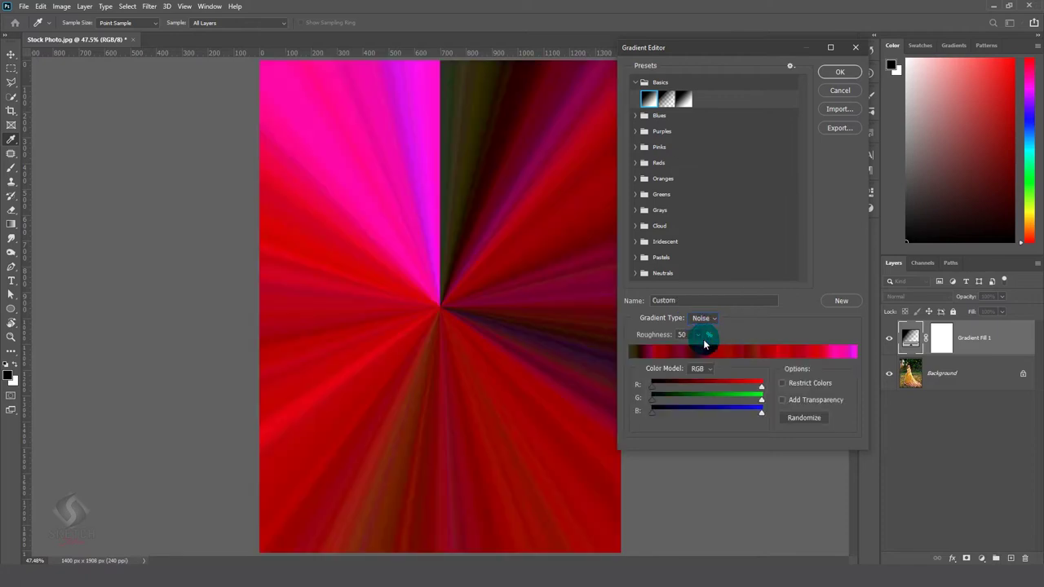
pyautogui.click(745, 391)
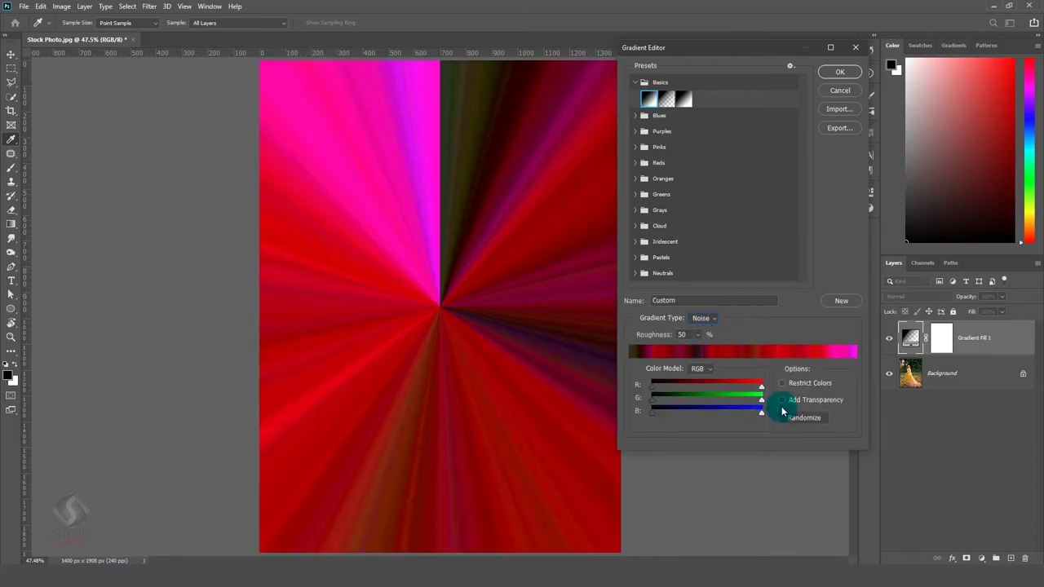
pyautogui.click(756, 398)
pyautogui.click(657, 397)
pyautogui.click(776, 403)
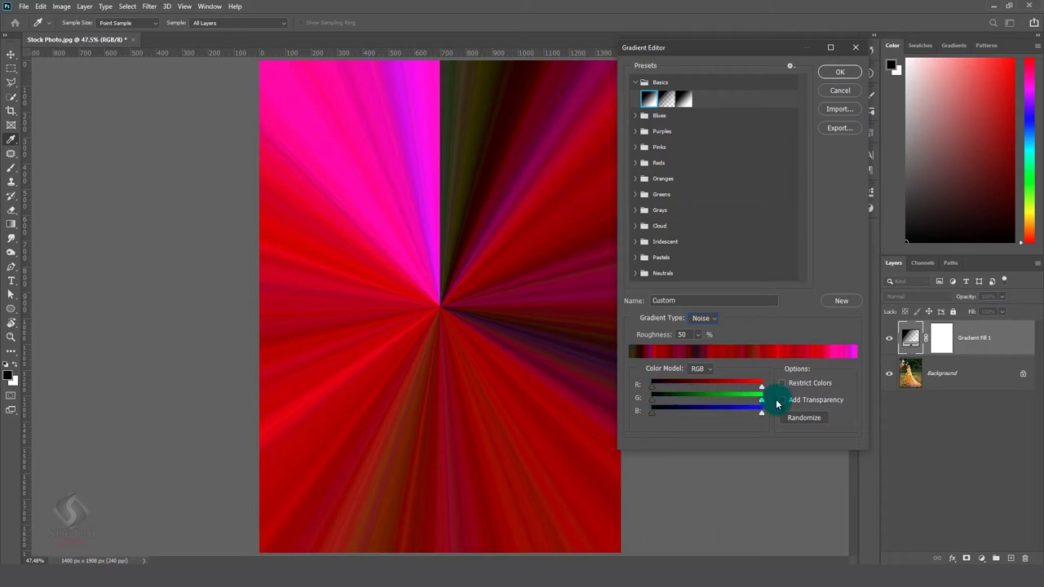
pyautogui.click(700, 369)
pyautogui.click(697, 390)
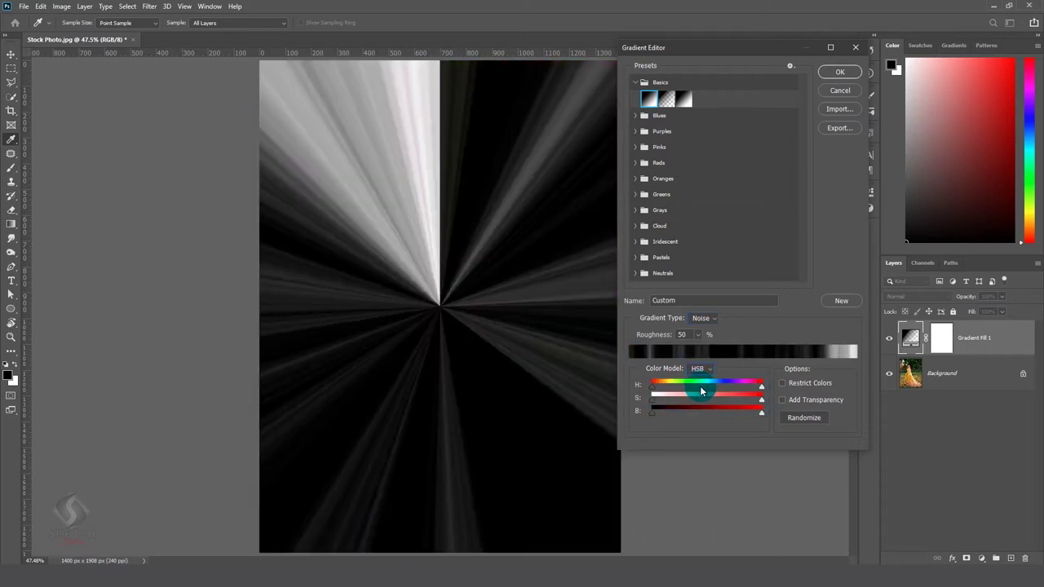
# Randomize the noise gradient several times, then pull the S slider's right stop left to remove colour
pyautogui.click(800, 420)
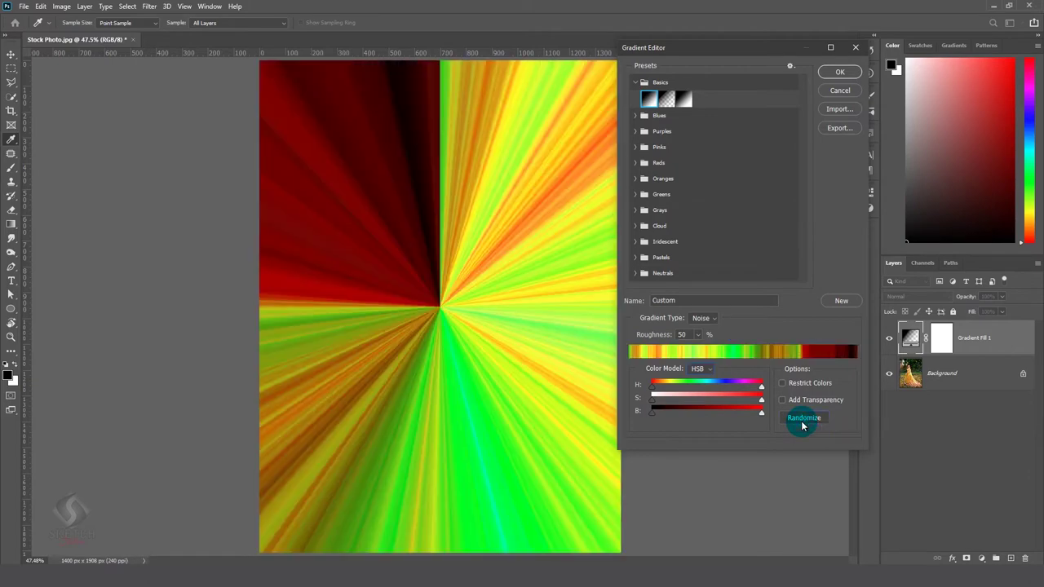
pyautogui.click(802, 422)
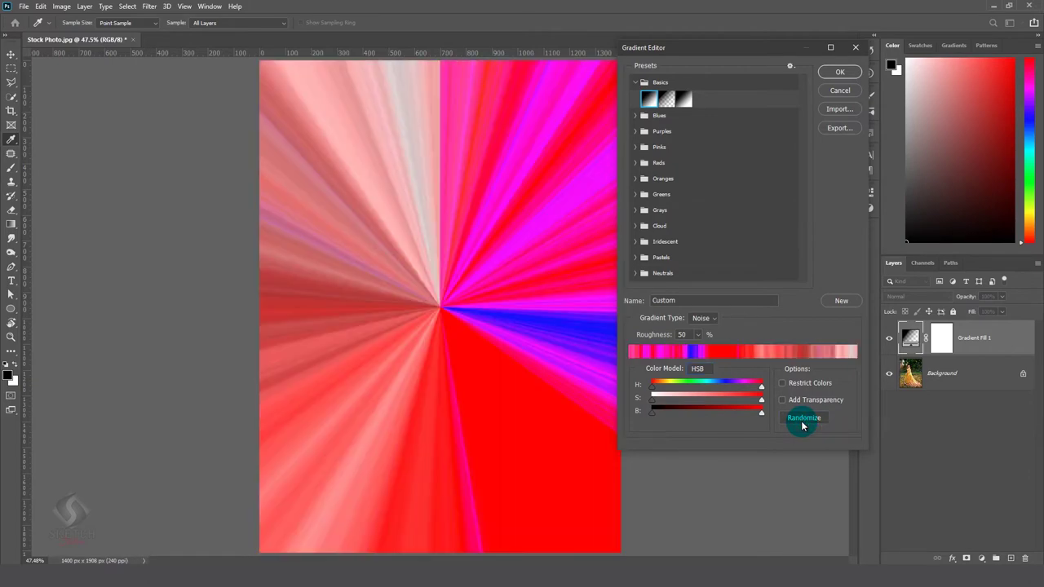
pyautogui.click(803, 423)
pyautogui.click(803, 422)
pyautogui.click(802, 423)
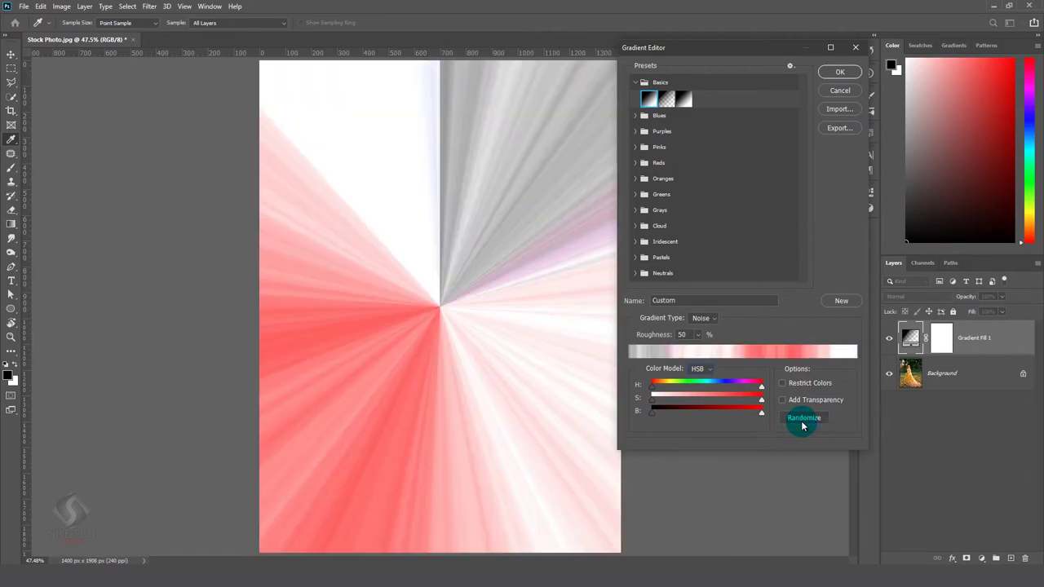
pyautogui.click(802, 423)
pyautogui.click(802, 422)
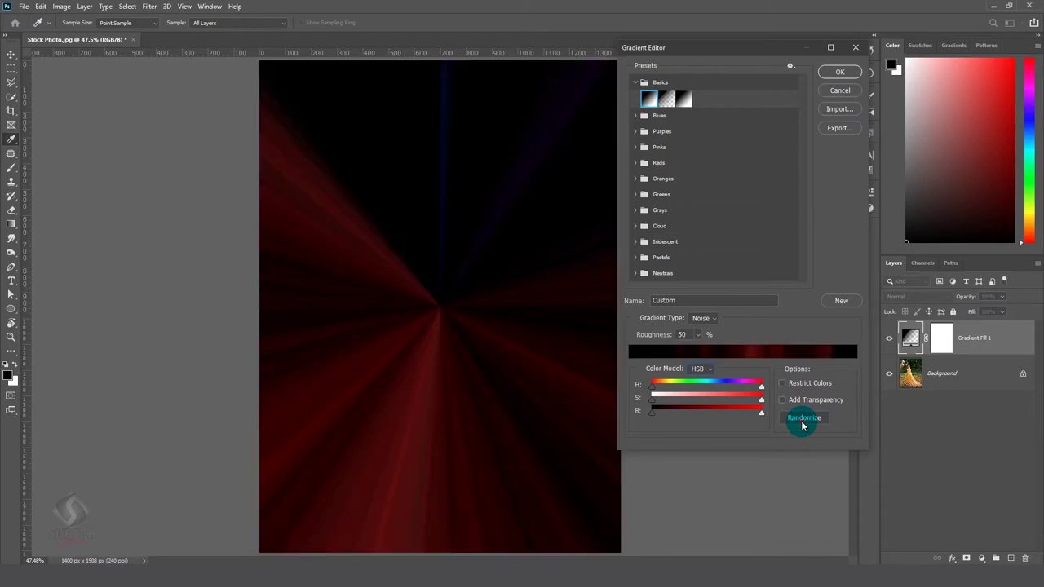
pyautogui.click(802, 423)
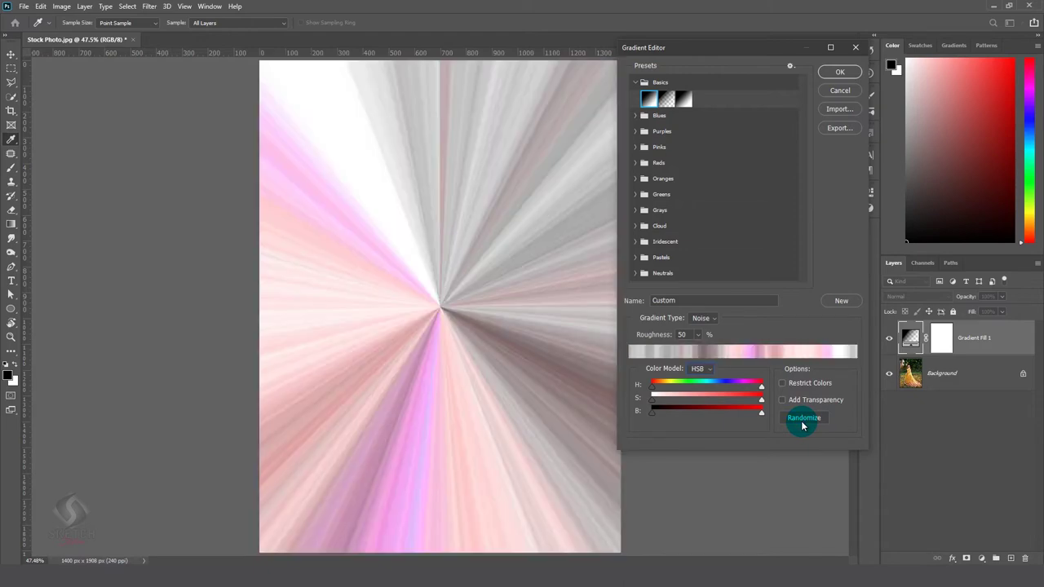
pyautogui.click(761, 398)
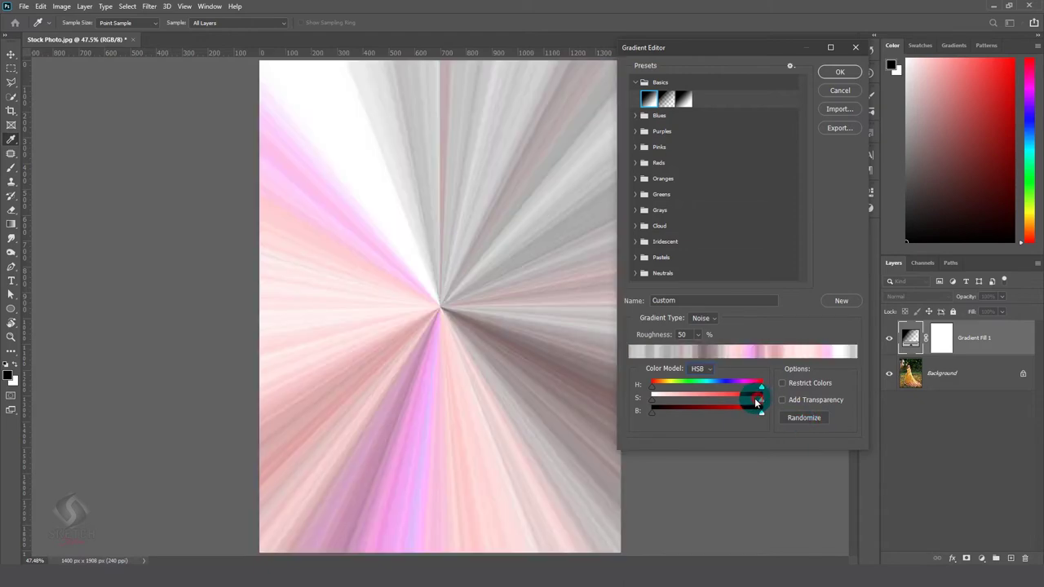
pyautogui.moveTo(756, 402); pyautogui.dragTo(628, 401)
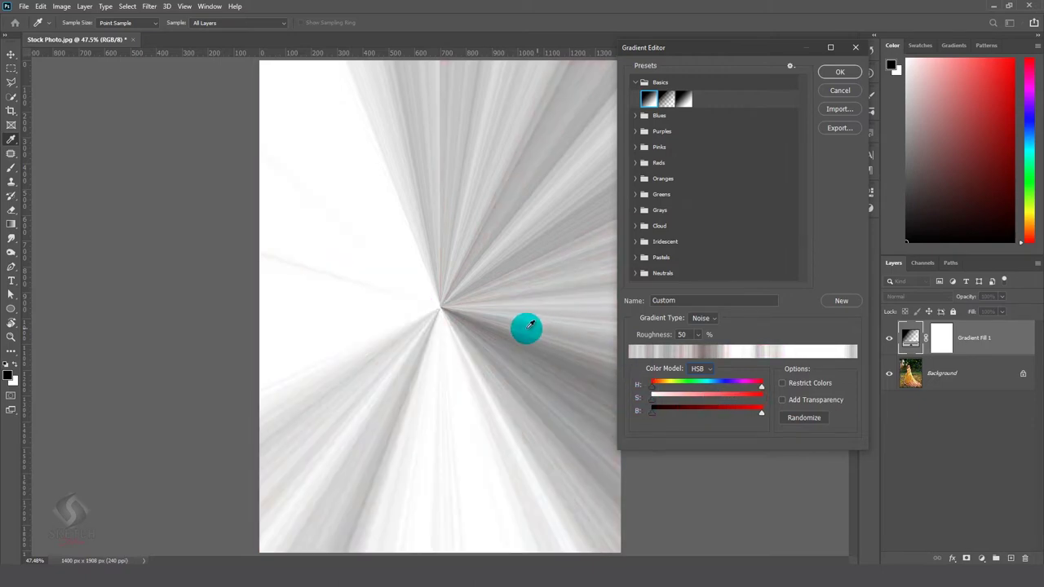
# Accept the noise gradient, move the ray centre to the top-left and rotate it to 28.89°
pyautogui.click(832, 73)
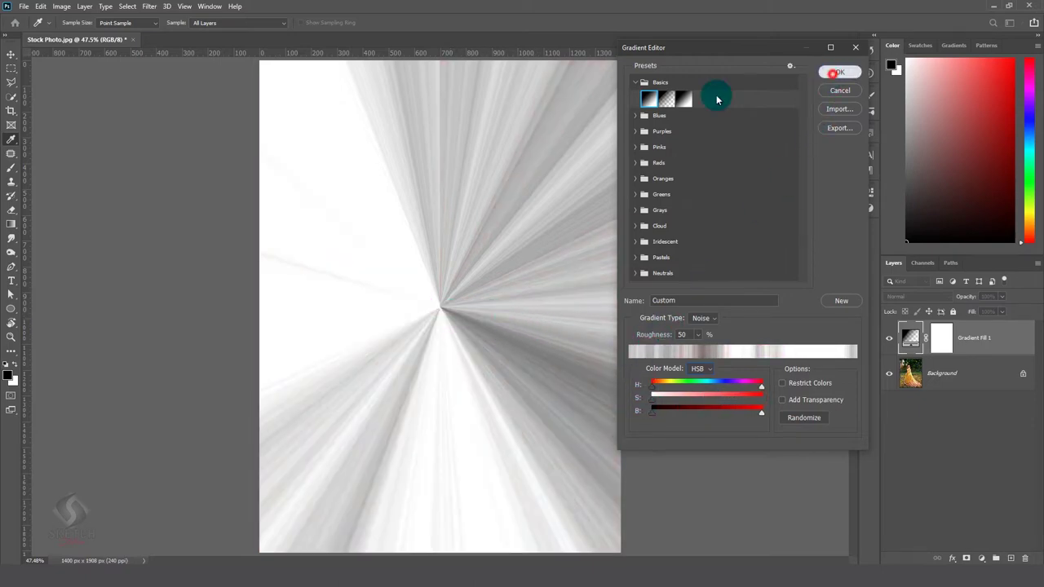
pyautogui.moveTo(441, 306)
pyautogui.mouseDown()
pyautogui.moveTo(356, 156)
pyautogui.moveTo(310, 110)
pyautogui.moveTo(318, 117)
pyautogui.mouseUp()
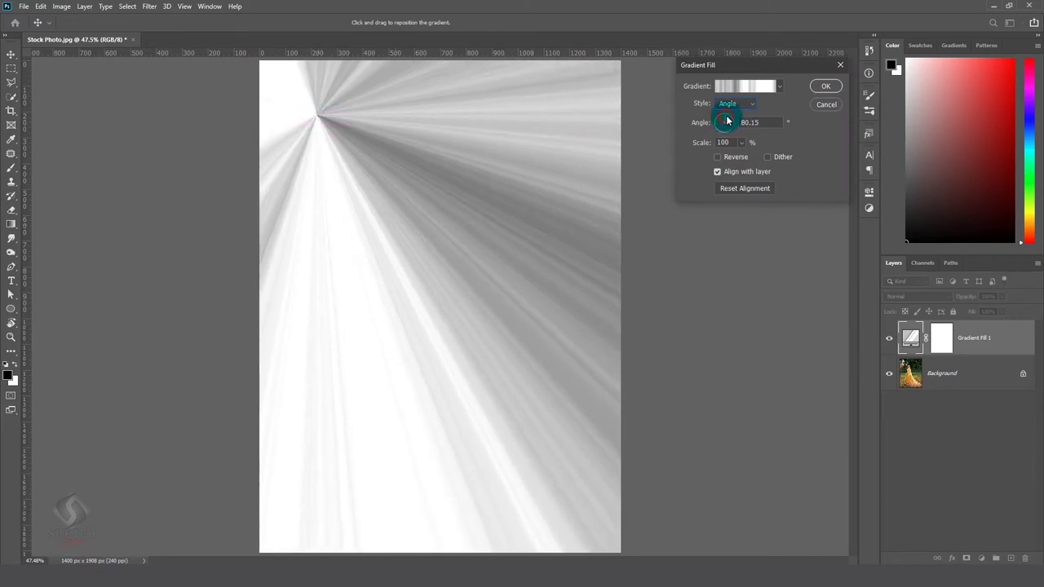
pyautogui.moveTo(728, 120); pyautogui.dragTo(734, 123)
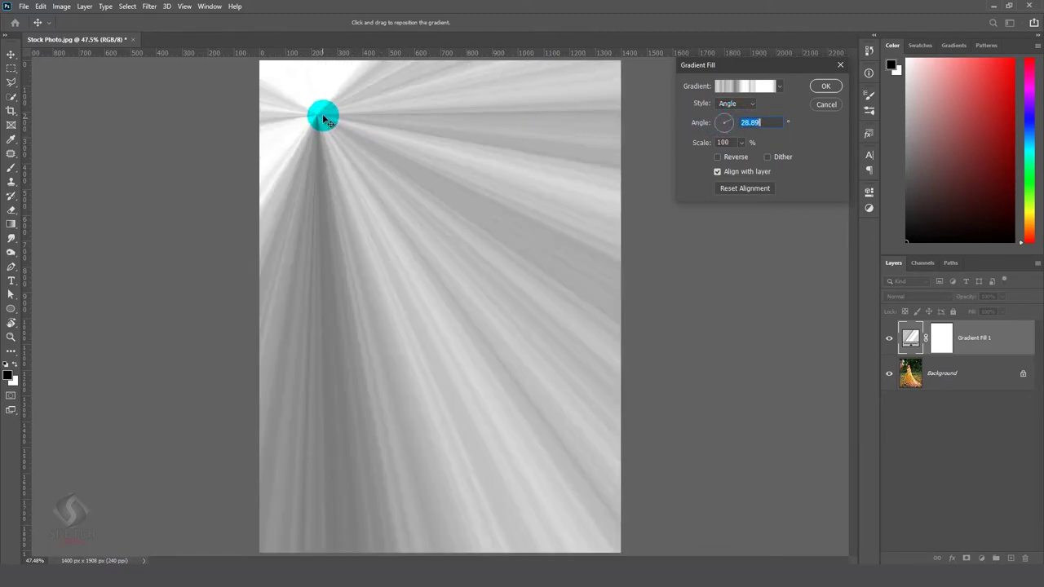
pyautogui.moveTo(323, 120)
pyautogui.mouseDown()
pyautogui.moveTo(326, 105)
pyautogui.moveTo(334, 123)
pyautogui.moveTo(373, 122)
pyautogui.moveTo(629, 179)
pyautogui.moveTo(333, 121)
pyautogui.mouseUp()
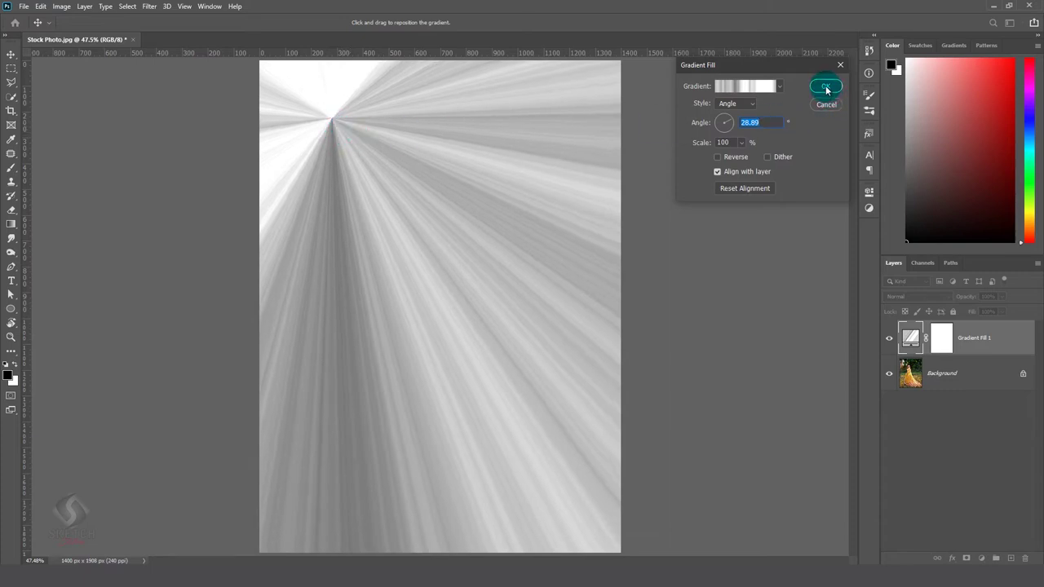
# Randomize the noise gradient twice more and keep the resulting grey rays
pyautogui.click(741, 88)
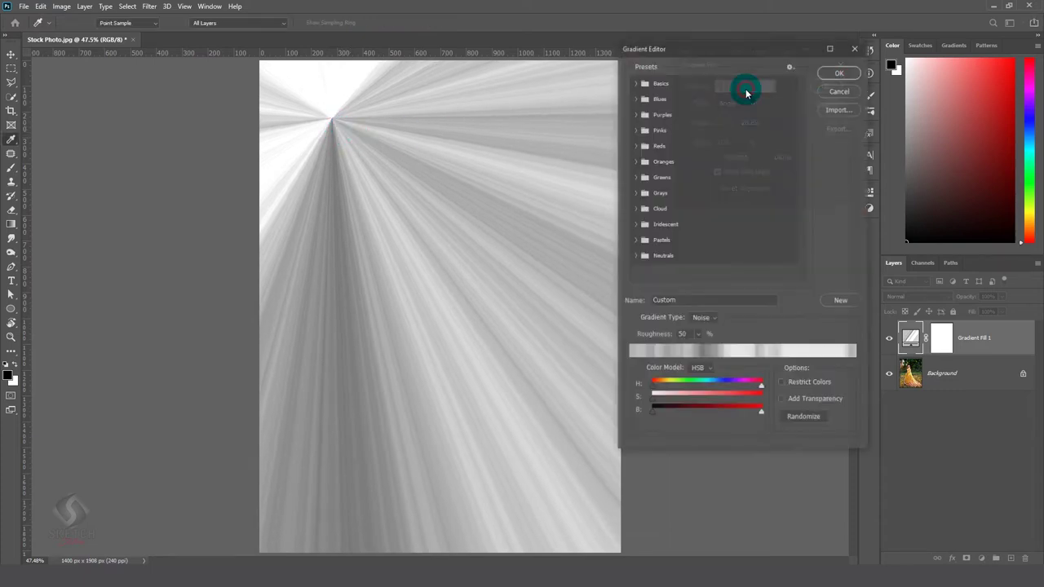
pyautogui.click(804, 417)
pyautogui.click(801, 419)
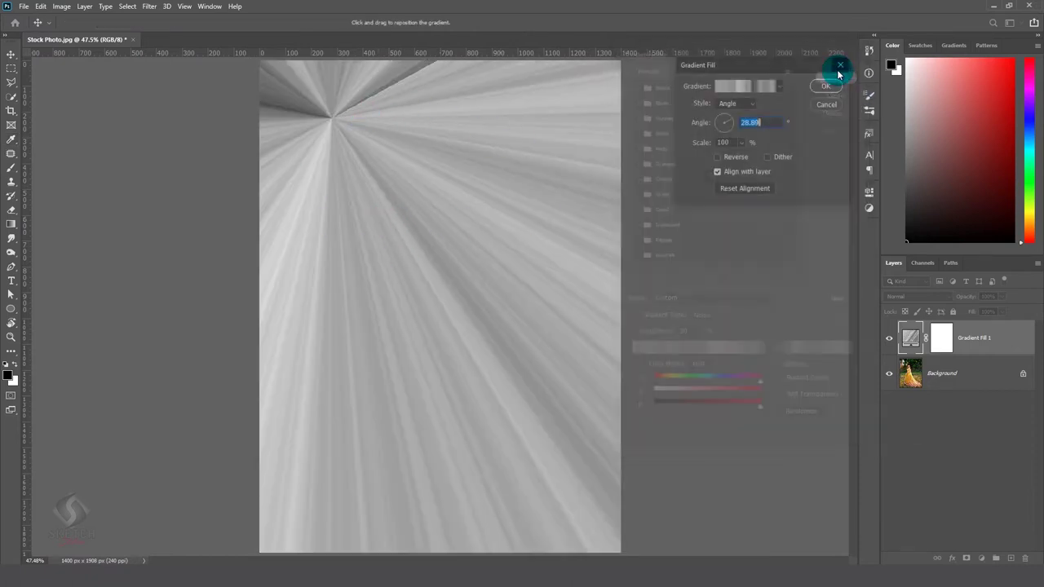
pyautogui.click(839, 72)
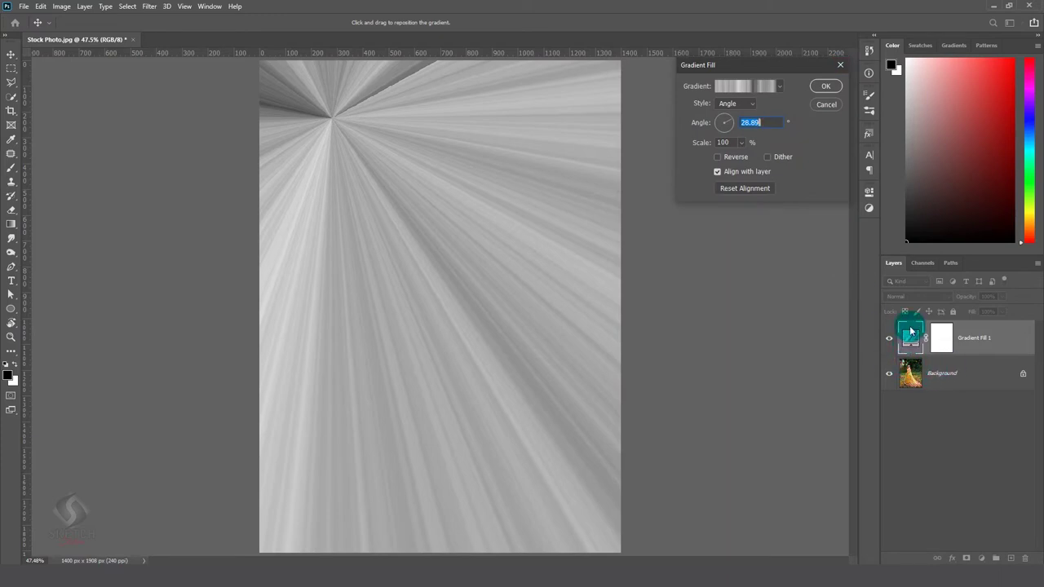
# Set the gradient fill's scale to 100% and angle to 79.15°, then apply it
pyautogui.click(820, 88)
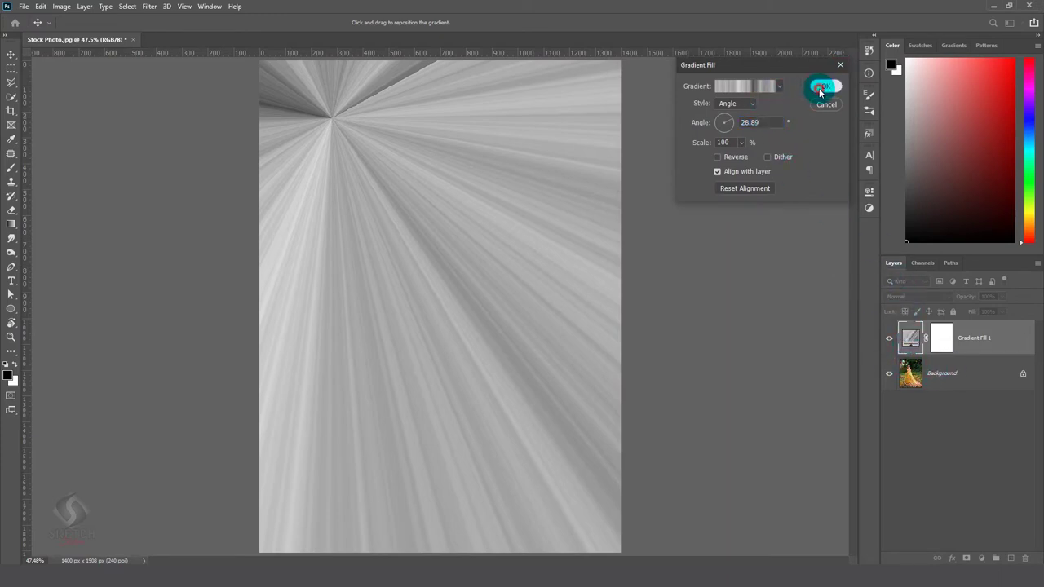
pyautogui.click(740, 143)
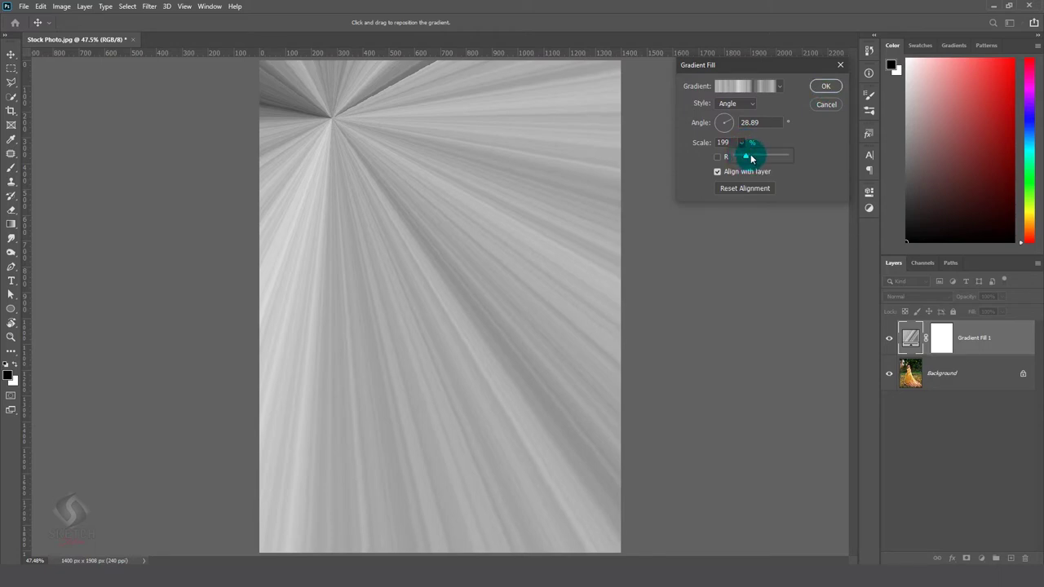
pyautogui.click(723, 142)
pyautogui.write('100')
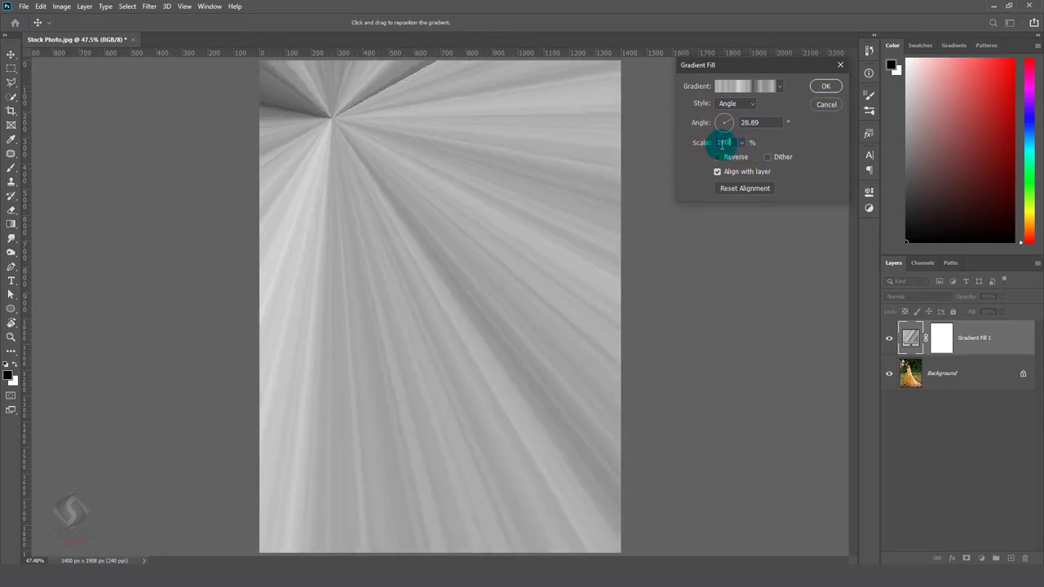
pyautogui.click(818, 139)
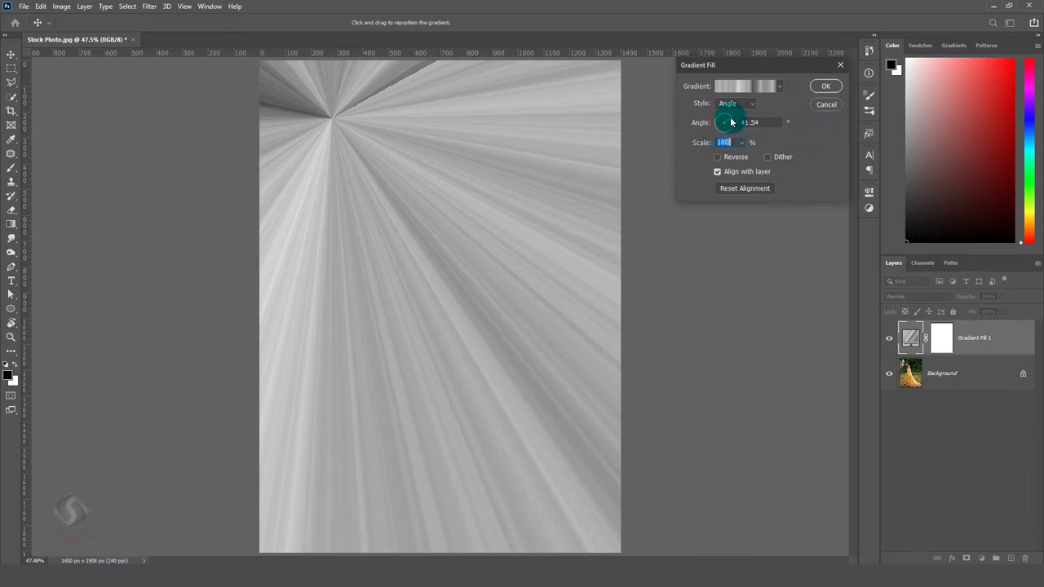
pyautogui.click(731, 122)
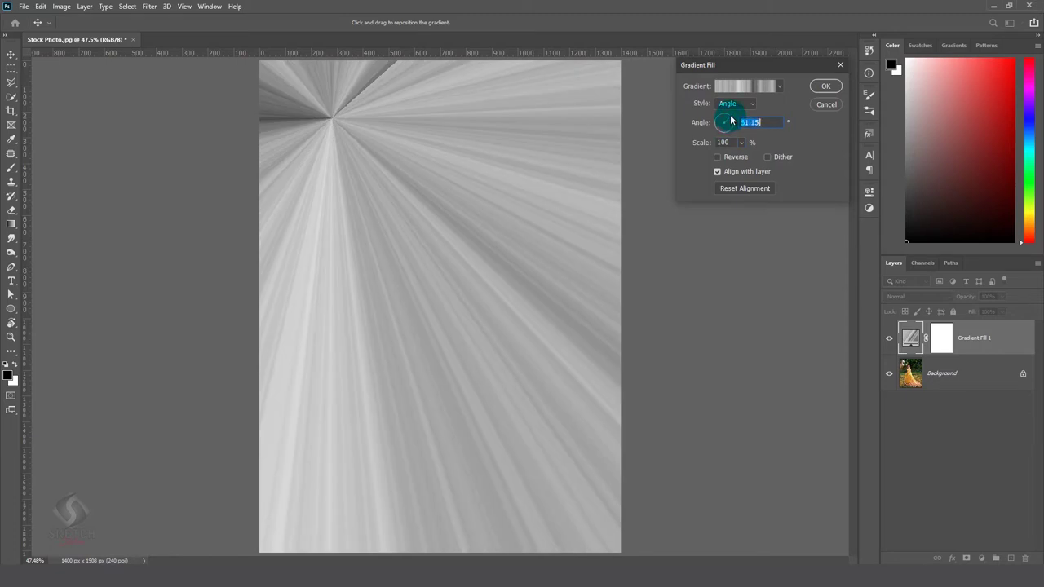
pyautogui.moveTo(727, 119); pyautogui.dragTo(726, 119)
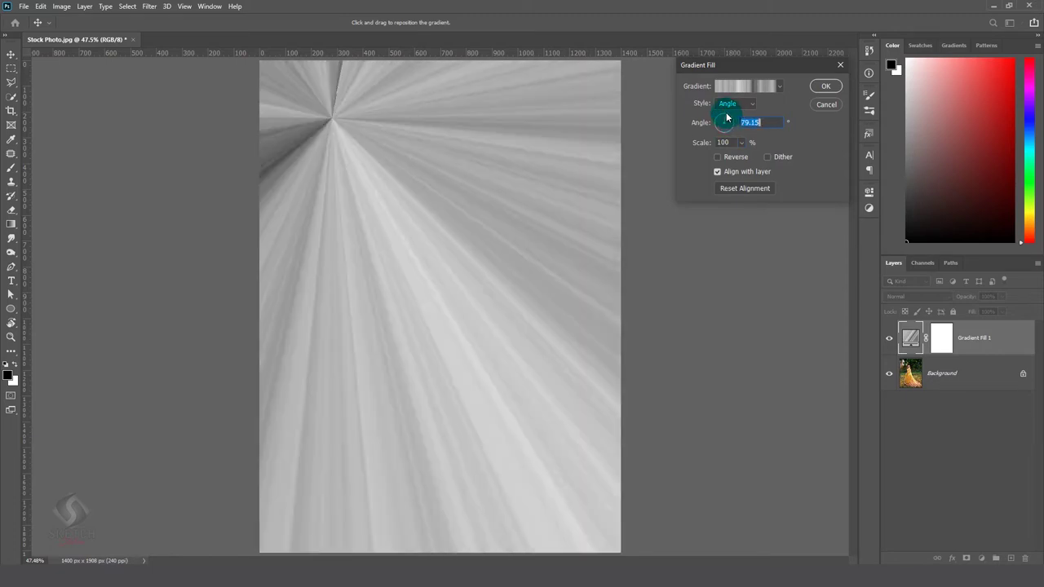
pyautogui.click(823, 90)
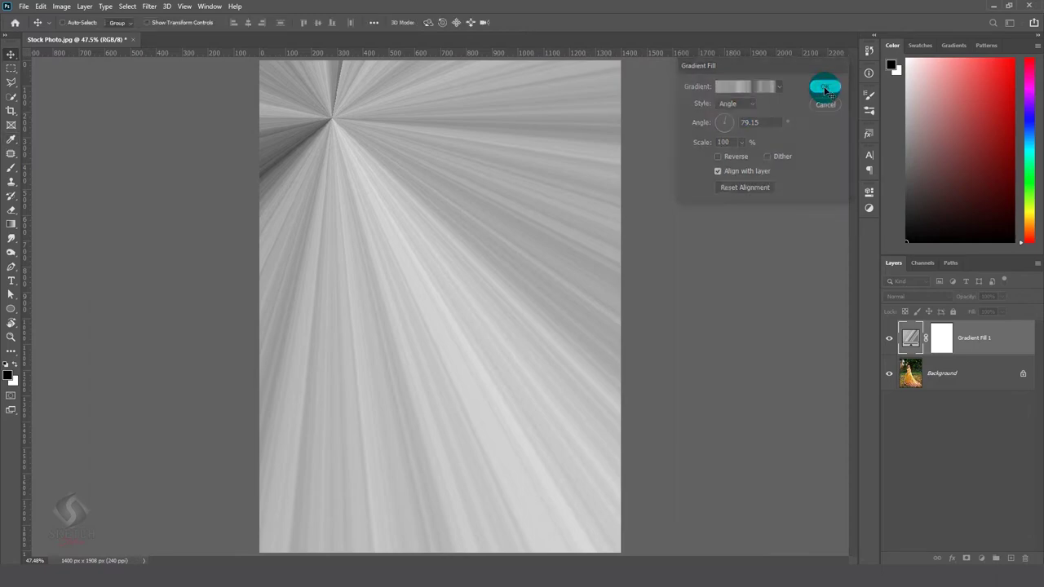
# Set the Gradient Fill 1 layer's blend mode to Screen
pyautogui.click(933, 343)
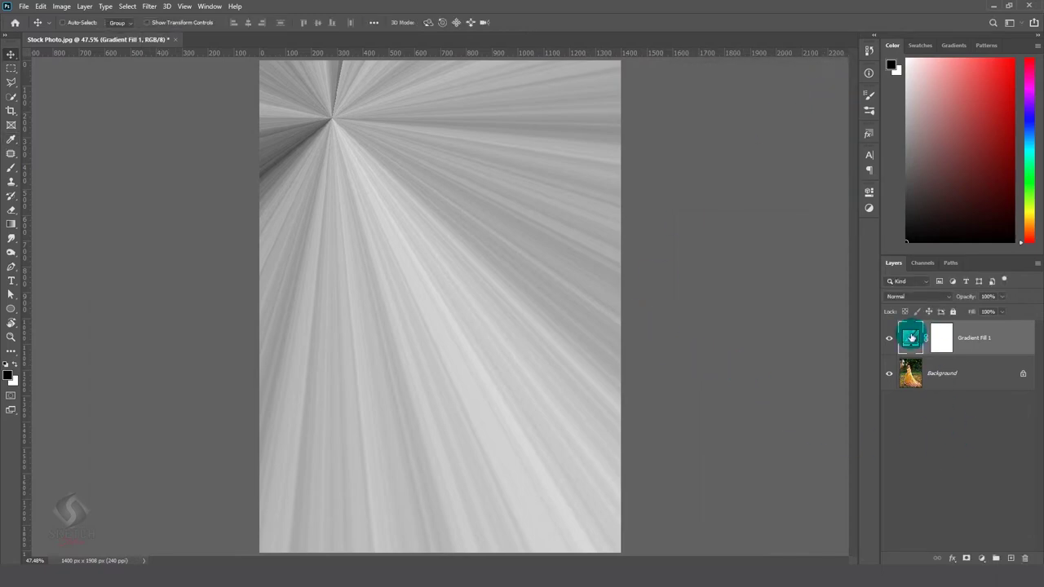
pyautogui.click(919, 296)
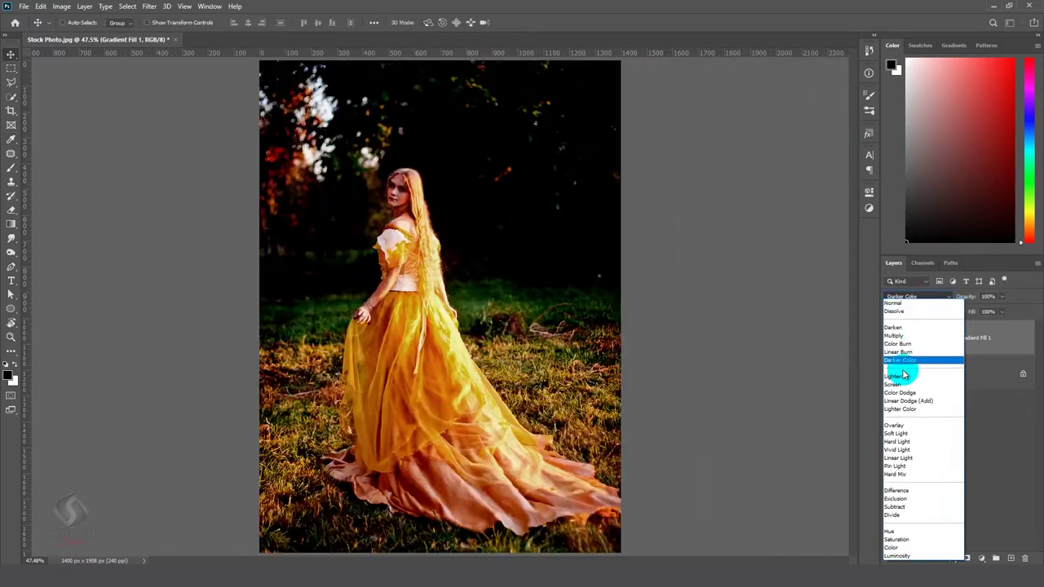
pyautogui.moveTo(919, 305); pyautogui.dragTo(906, 388)
pyautogui.click(905, 388)
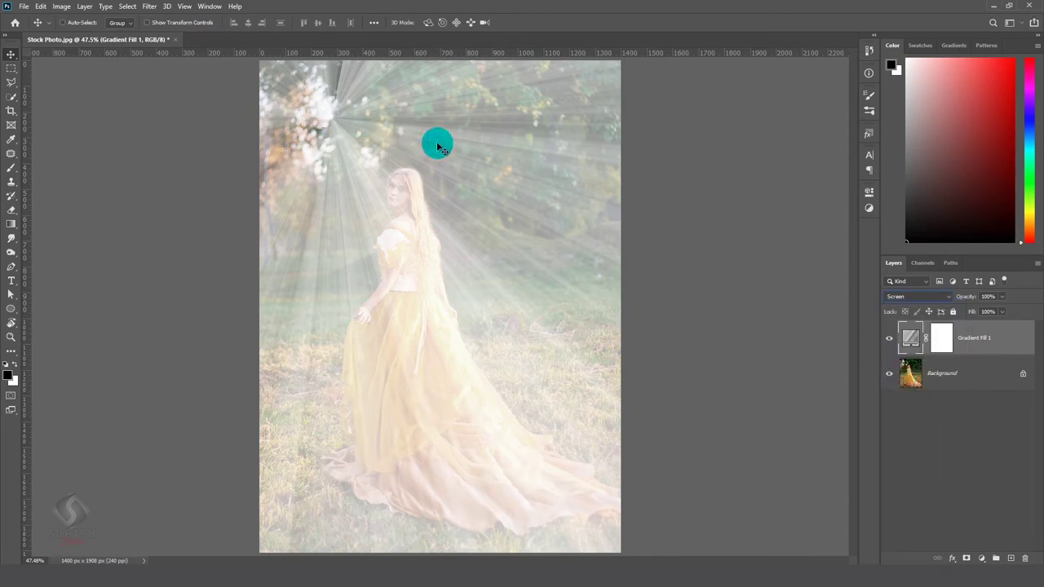
# Move the rays' source up toward the top-left corner and apply the gradient fill
pyautogui.doubleClick(911, 343)
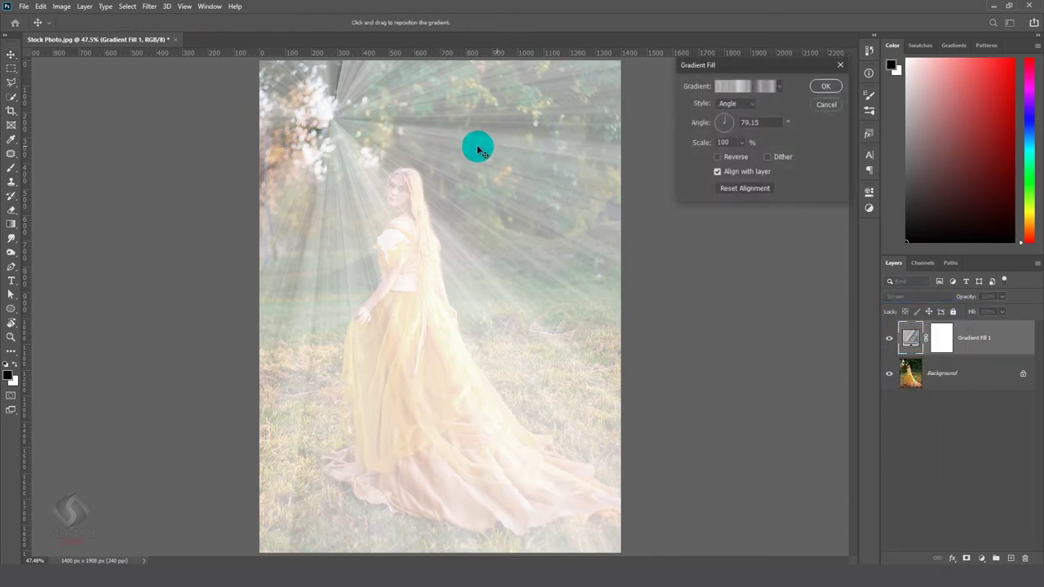
pyautogui.moveTo(330, 121); pyautogui.dragTo(318, 117)
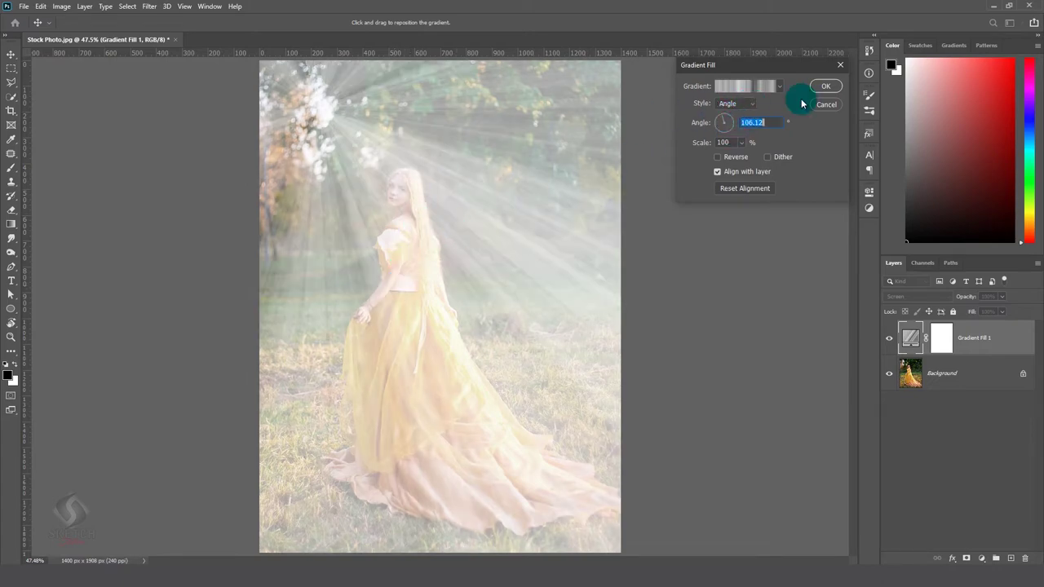
pyautogui.click(825, 87)
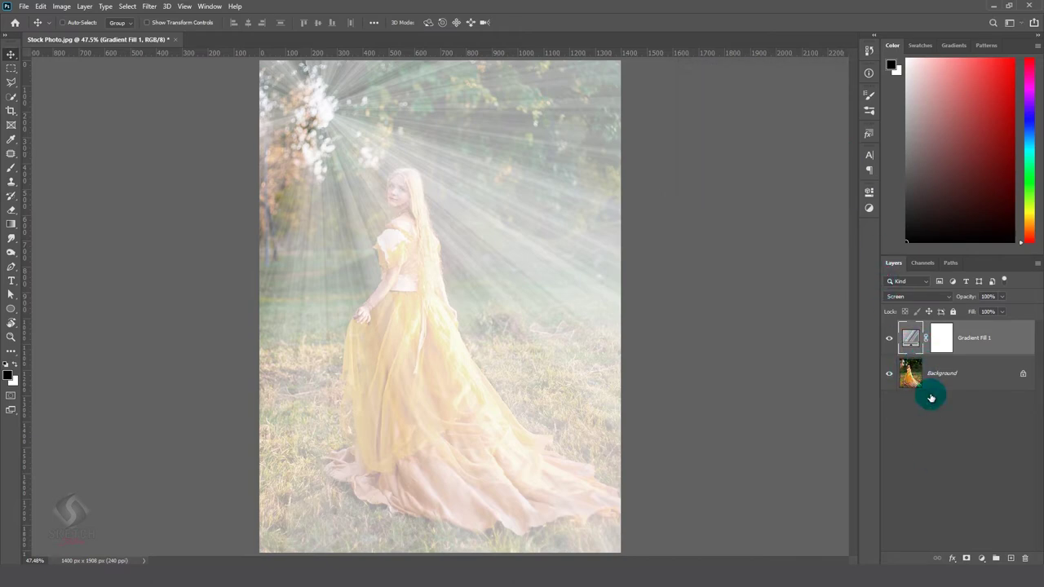
# Add a Levels layer clipped to Gradient Fill 1 with input levels 124, 0.91 and 255
pyautogui.click(978, 557)
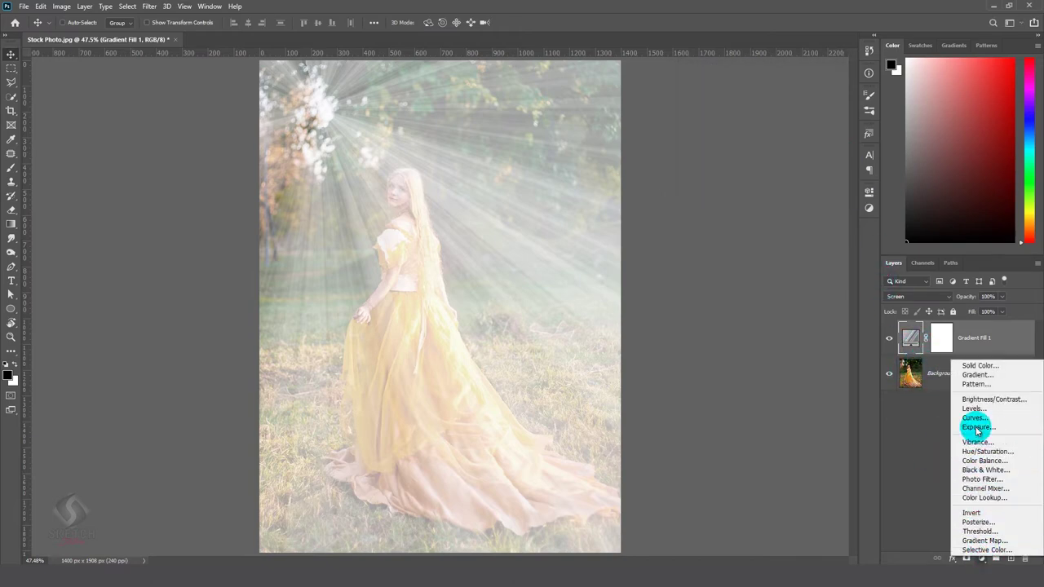
pyautogui.click(975, 414)
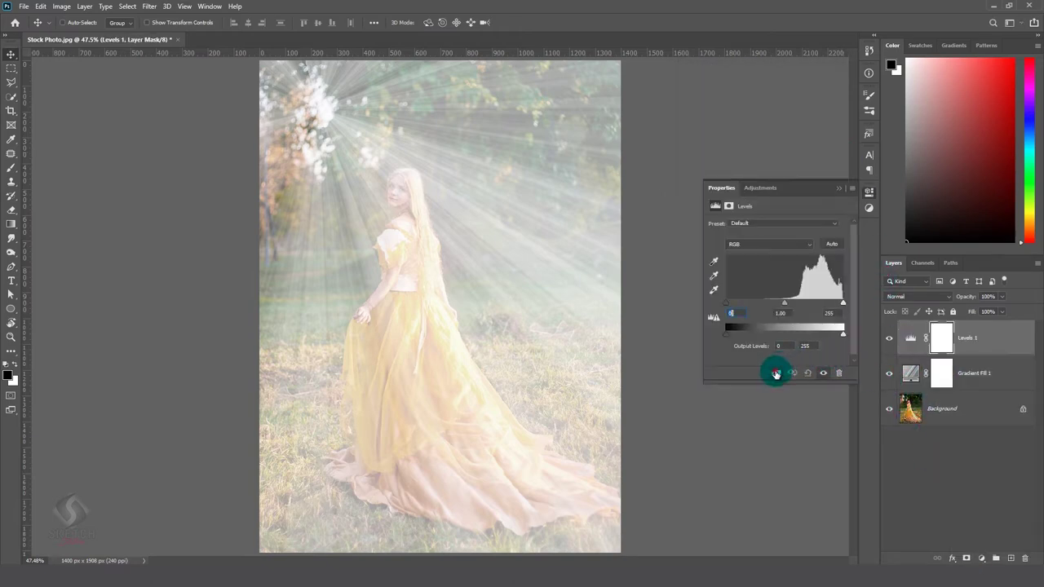
pyautogui.click(775, 373)
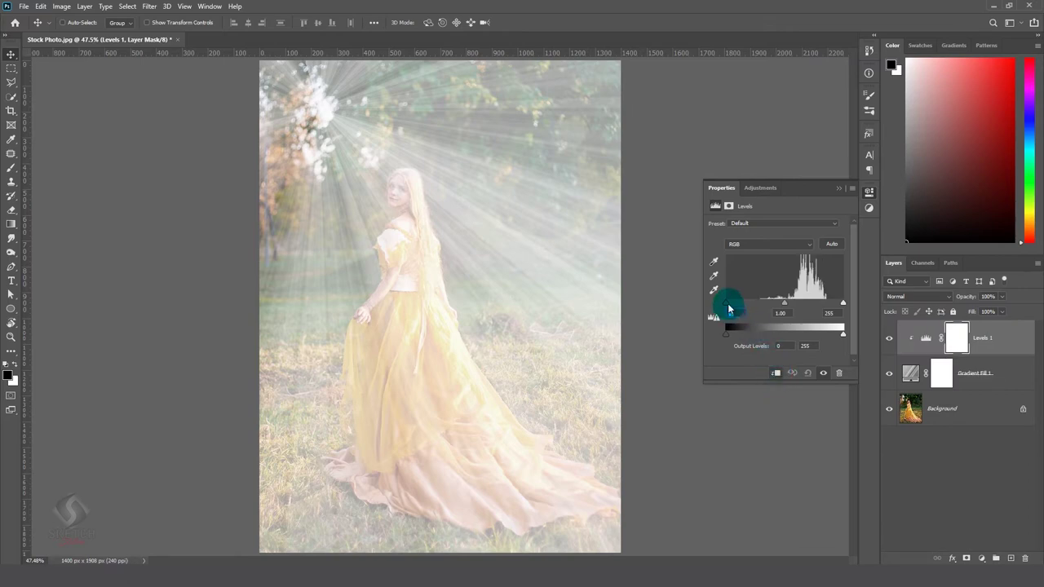
pyautogui.moveTo(732, 307); pyautogui.dragTo(777, 307)
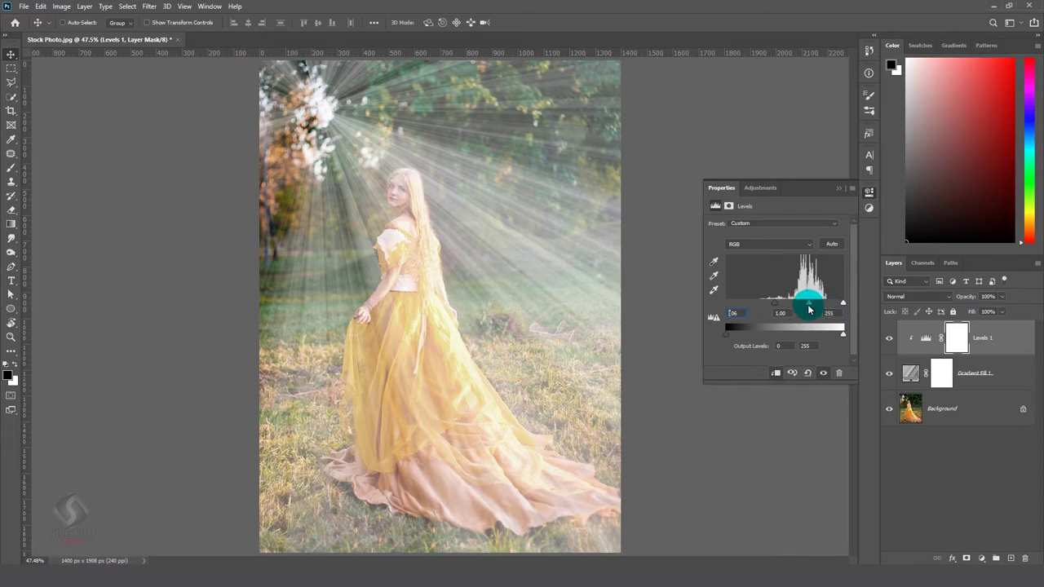
pyautogui.moveTo(805, 308); pyautogui.dragTo(781, 305)
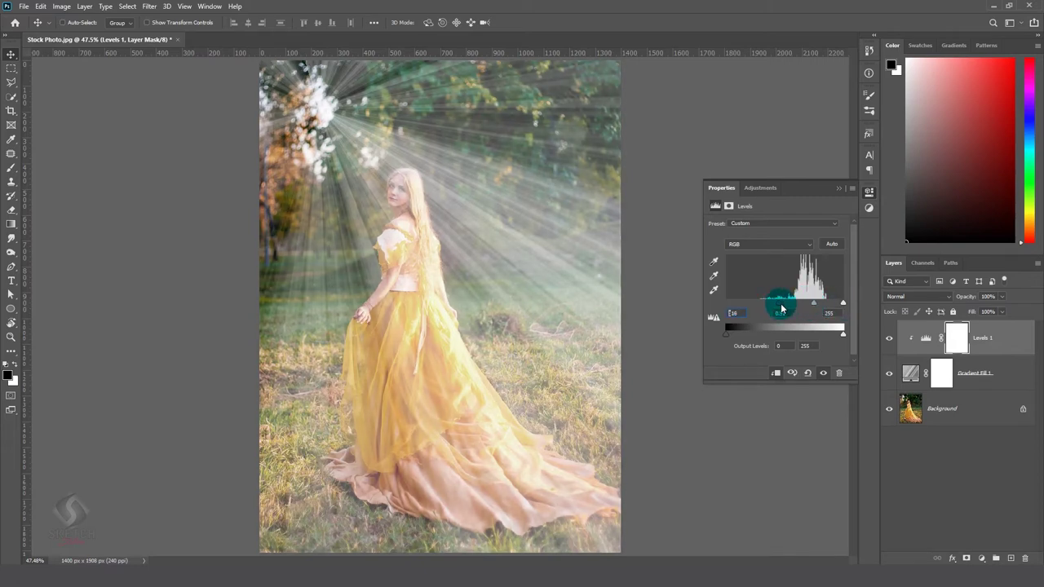
pyautogui.click(841, 304)
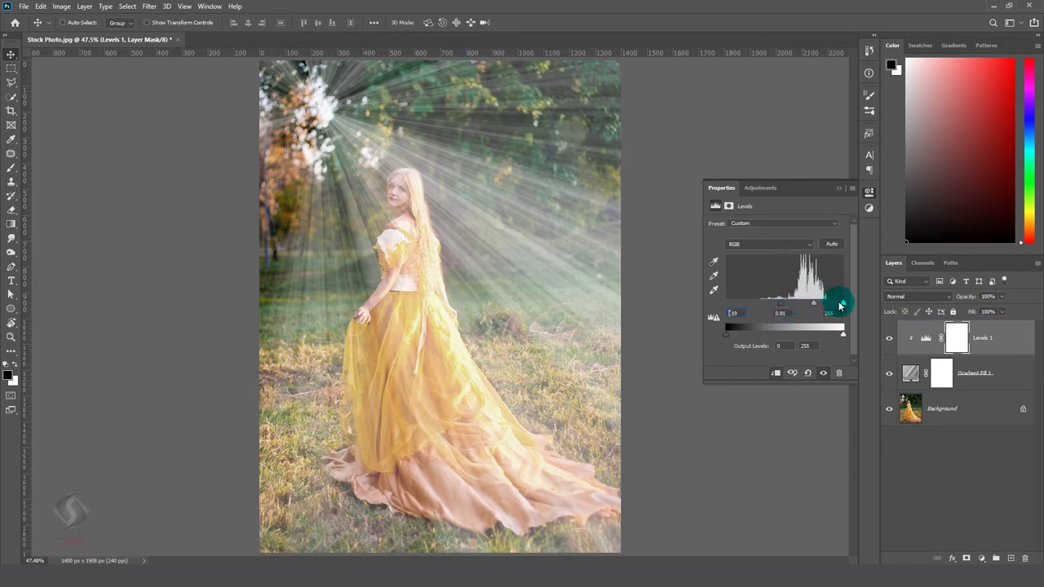
pyautogui.click(787, 309)
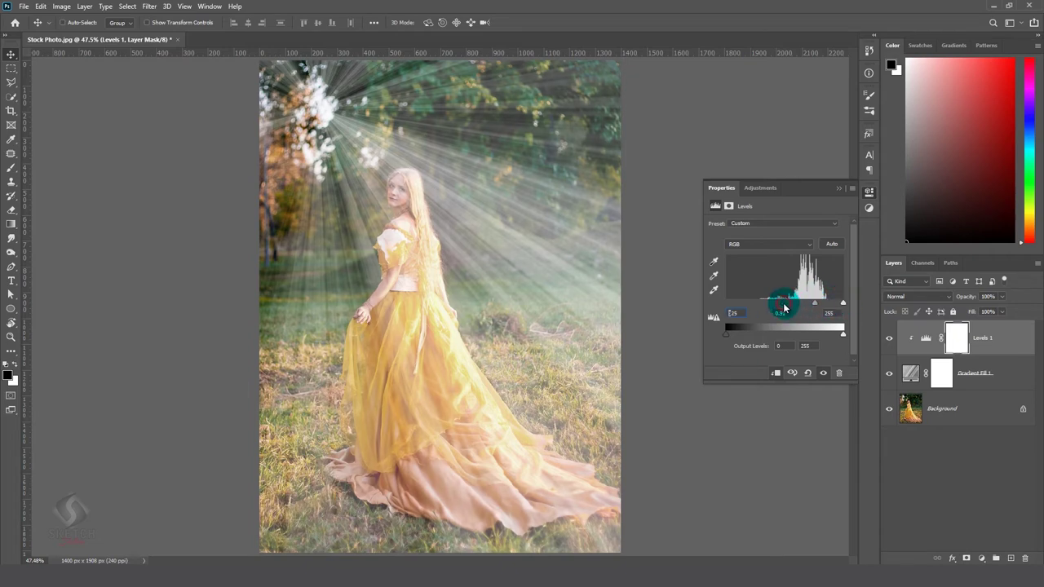
pyautogui.click(839, 189)
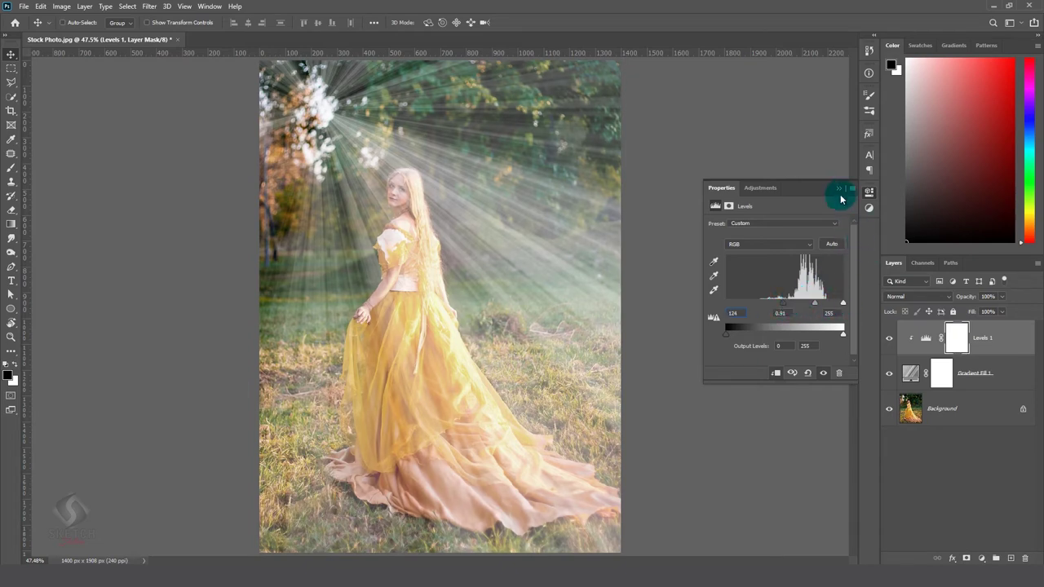
pyautogui.click(922, 341)
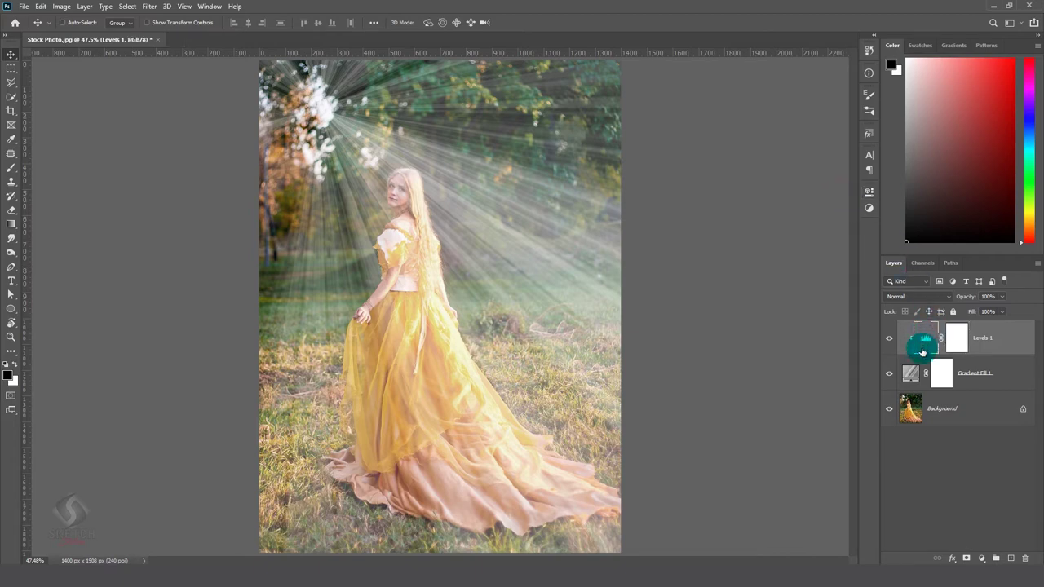
# Change the Gradient Fill 1 angle to 80.84° so the rays fan across the trees
pyautogui.click(910, 374)
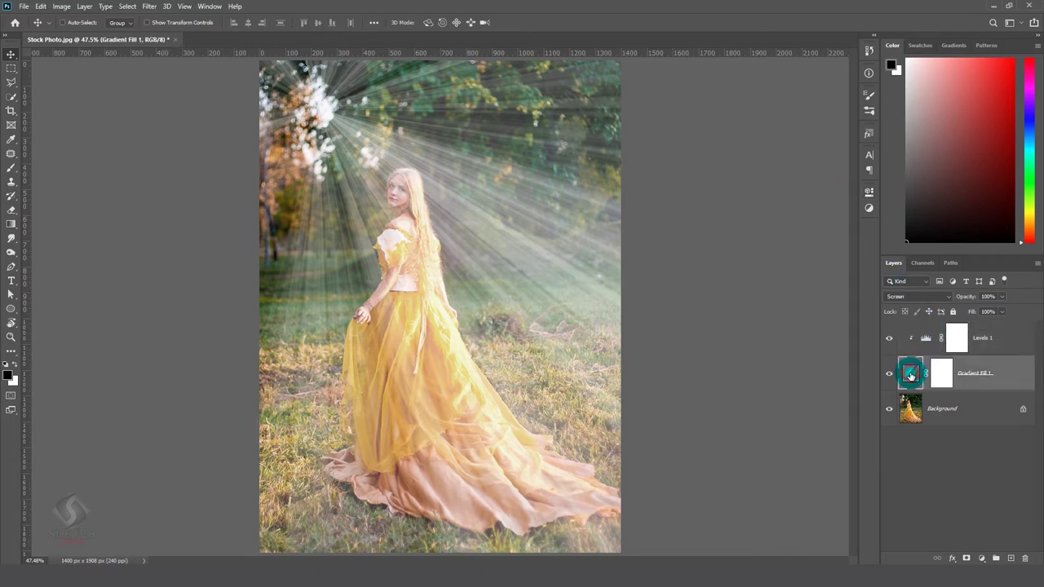
pyautogui.doubleClick(910, 375)
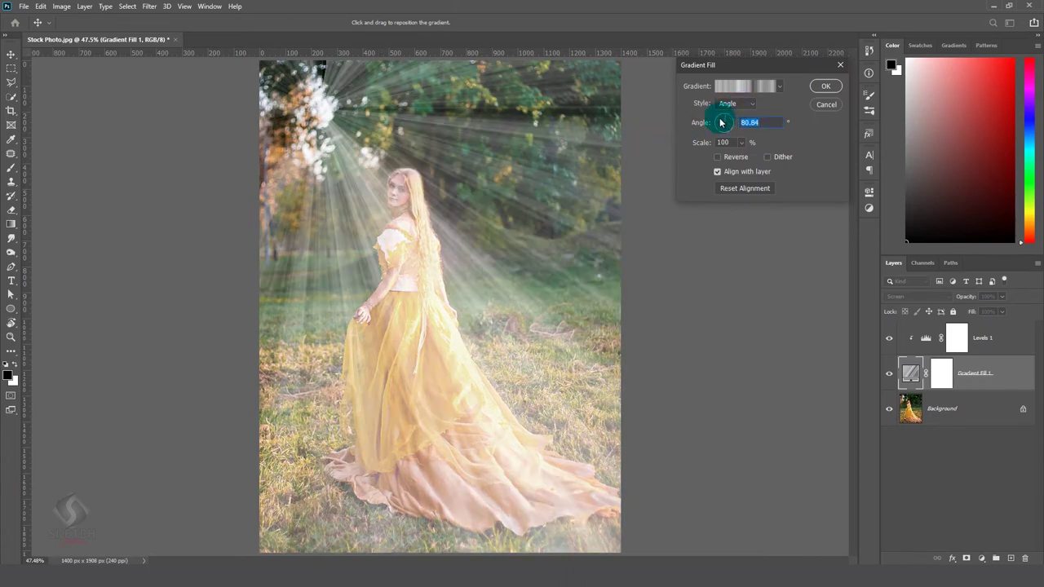
pyautogui.click(825, 86)
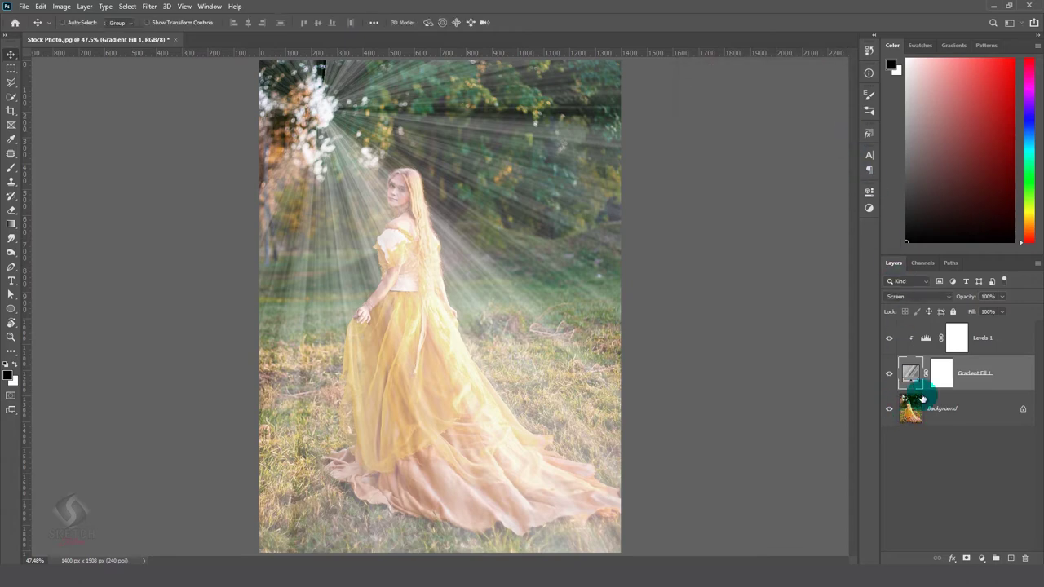
pyautogui.click(927, 341)
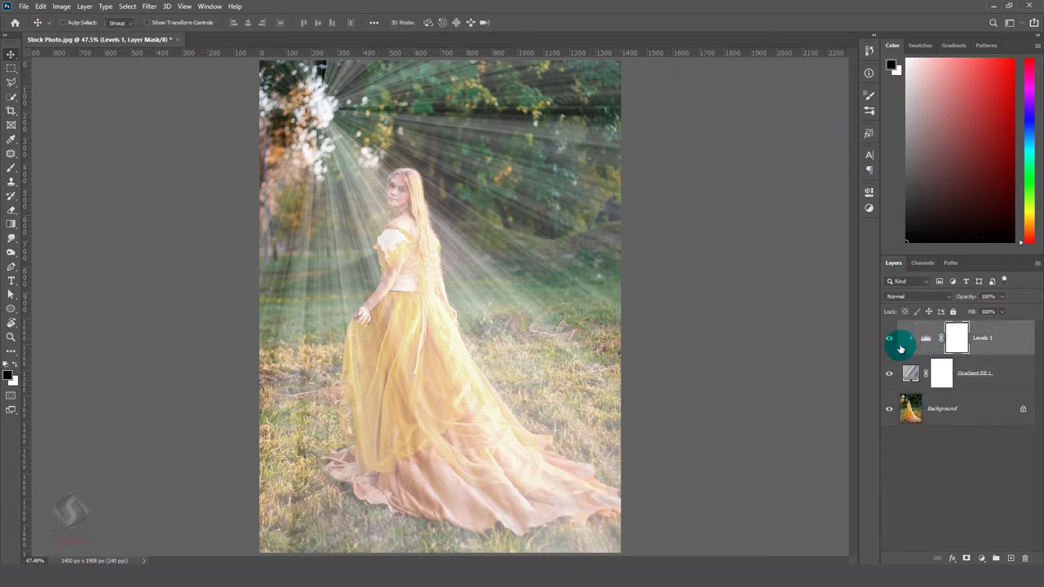
# Raise the Levels 1 black input slider to 142 to darken the rays further
pyautogui.click(922, 342)
pyautogui.doubleClick(922, 342)
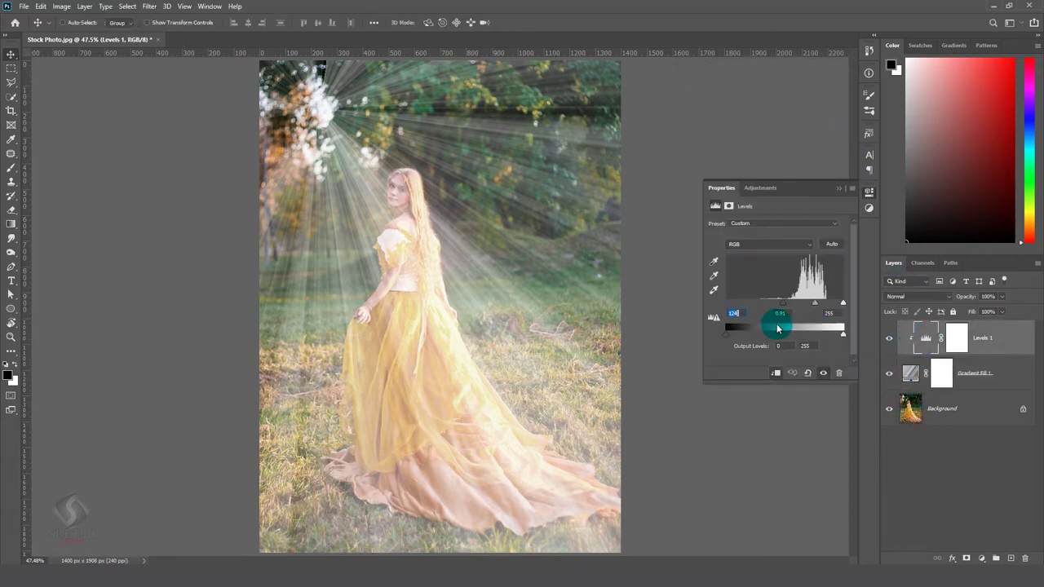
pyautogui.moveTo(781, 303); pyautogui.dragTo(786, 309)
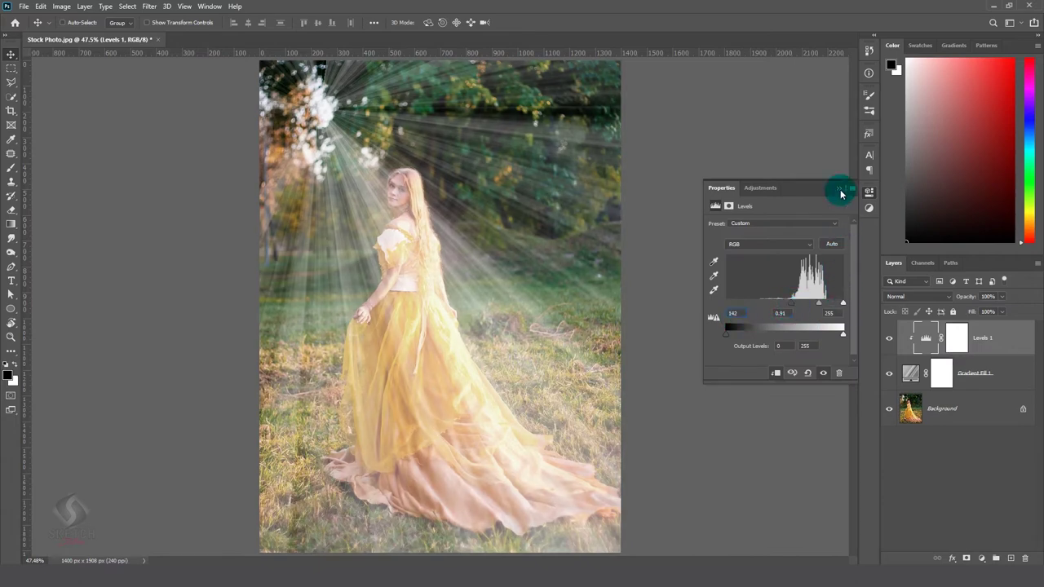
pyautogui.click(840, 188)
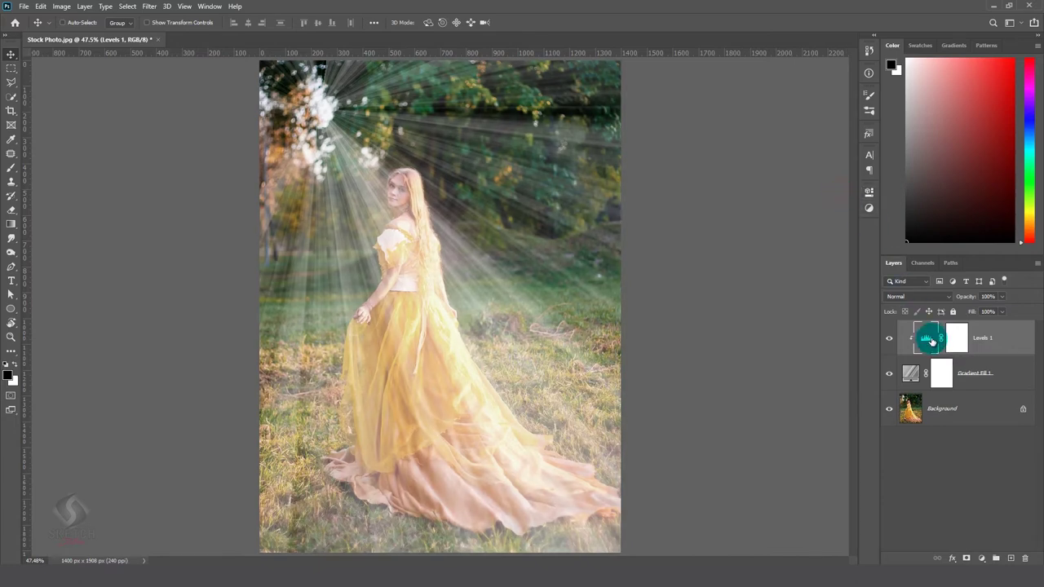
pyautogui.click(981, 557)
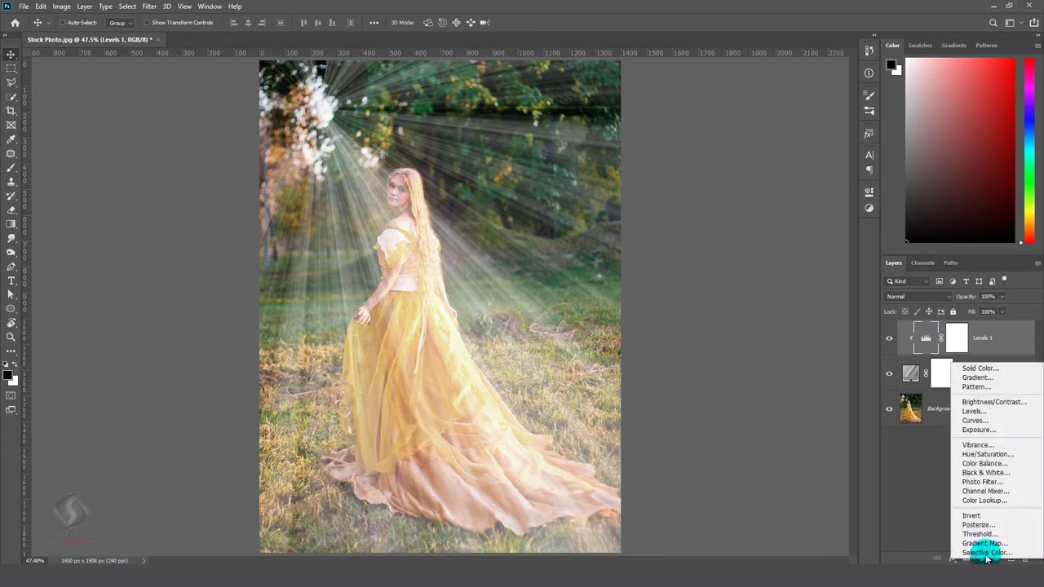
# Add a Hue/Saturation layer clipped to Levels 1 with Colorize turned on
pyautogui.click(977, 454)
pyautogui.click(776, 372)
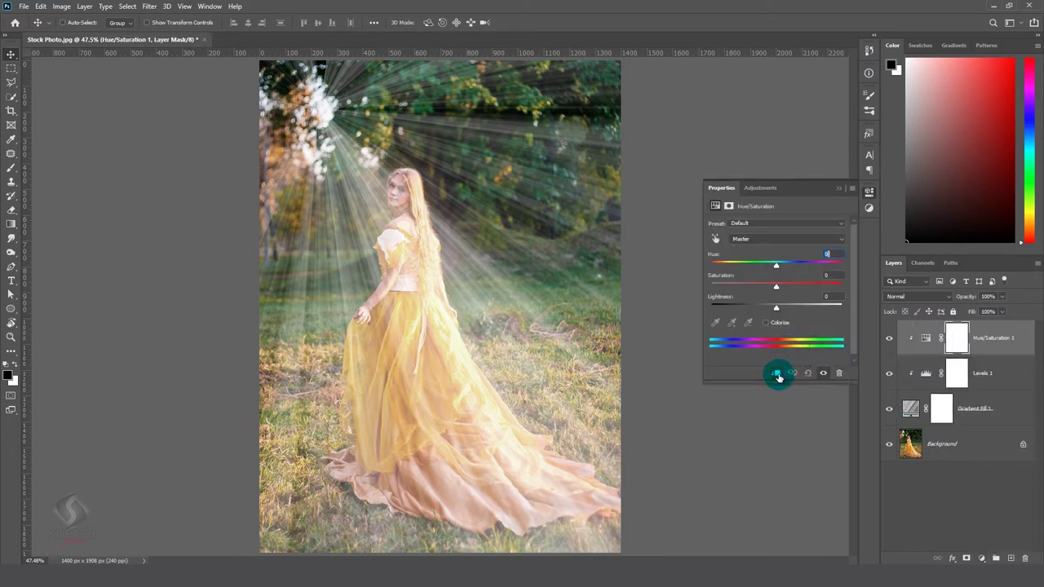
pyautogui.click(771, 321)
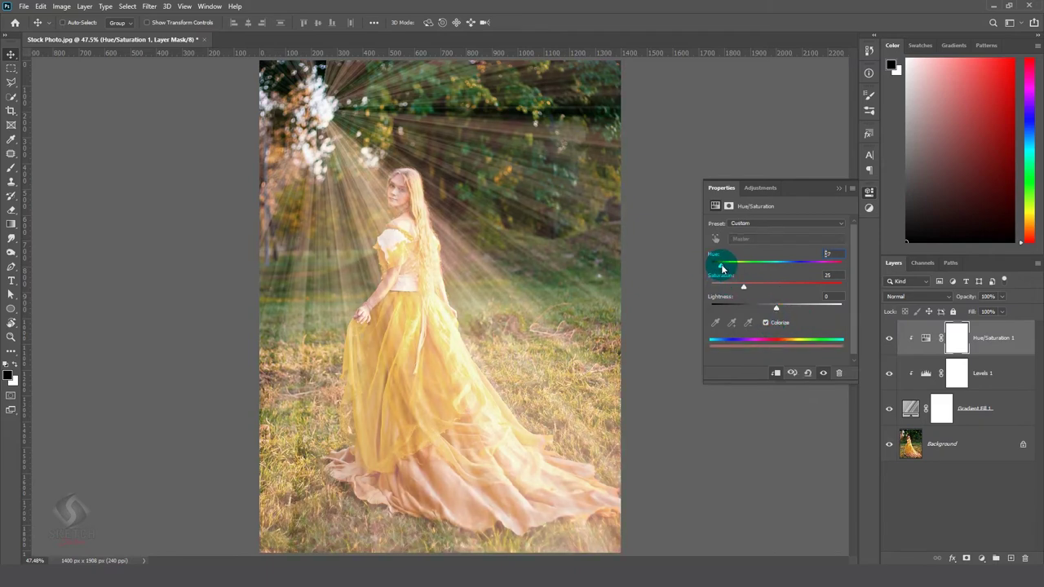
# Set the ray tint to Hue 7, Saturation 23 and Lightness 0
pyautogui.click(742, 288)
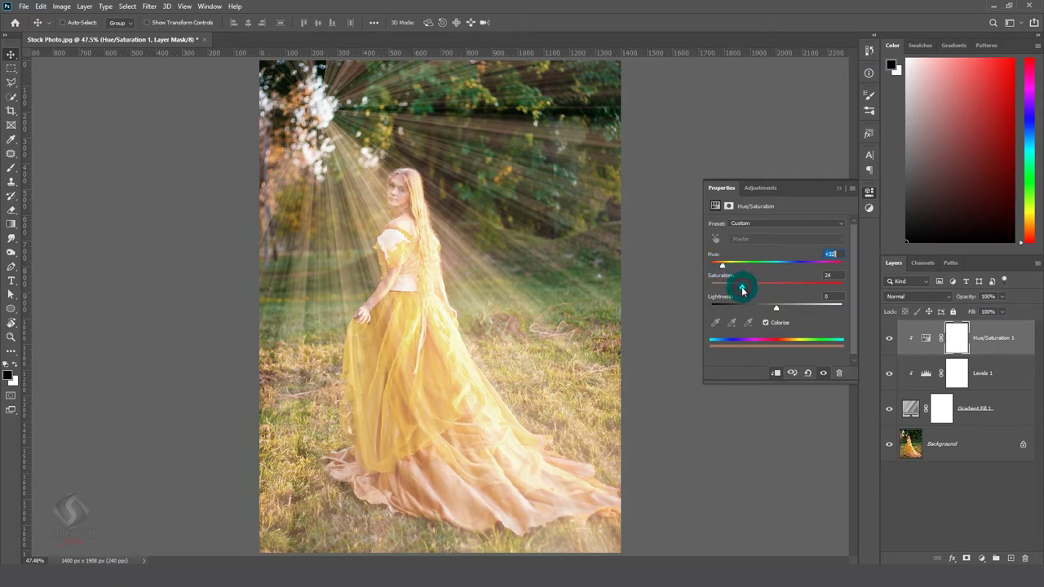
pyautogui.click(722, 266)
pyautogui.moveTo(727, 268); pyautogui.dragTo(721, 267)
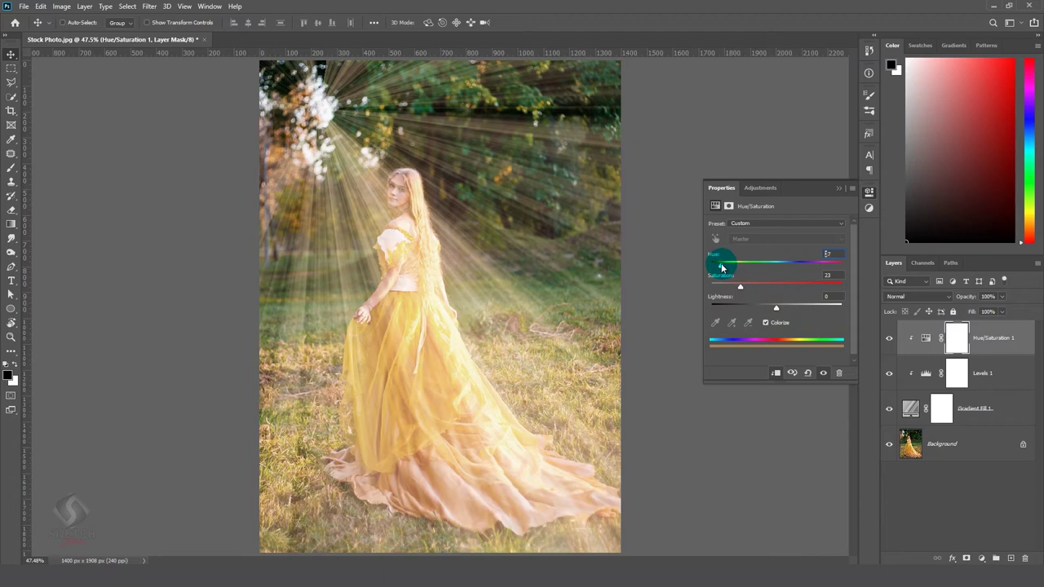
pyautogui.click(778, 310)
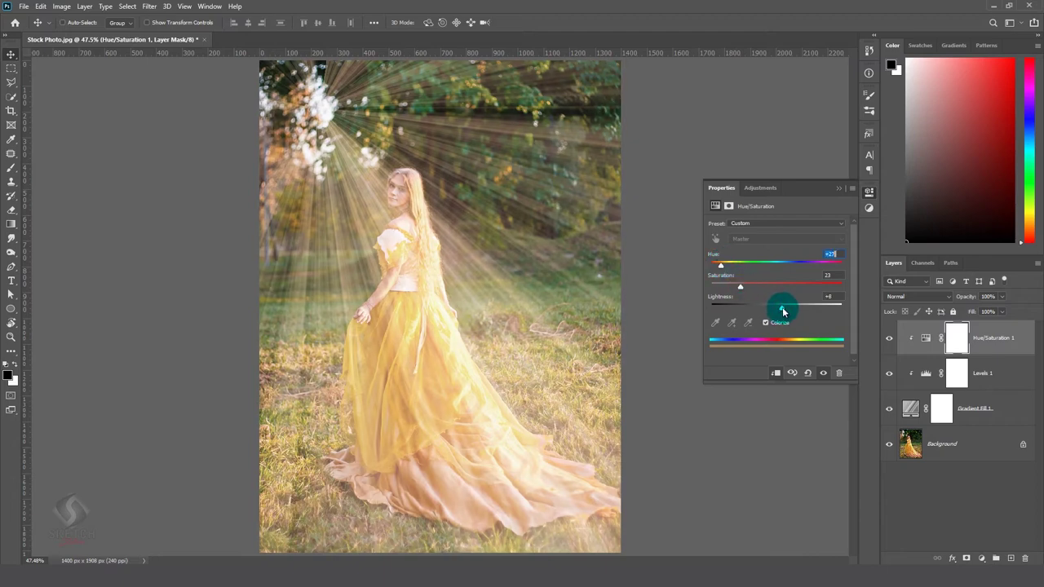
pyautogui.moveTo(781, 311); pyautogui.dragTo(777, 312)
pyautogui.click(738, 288)
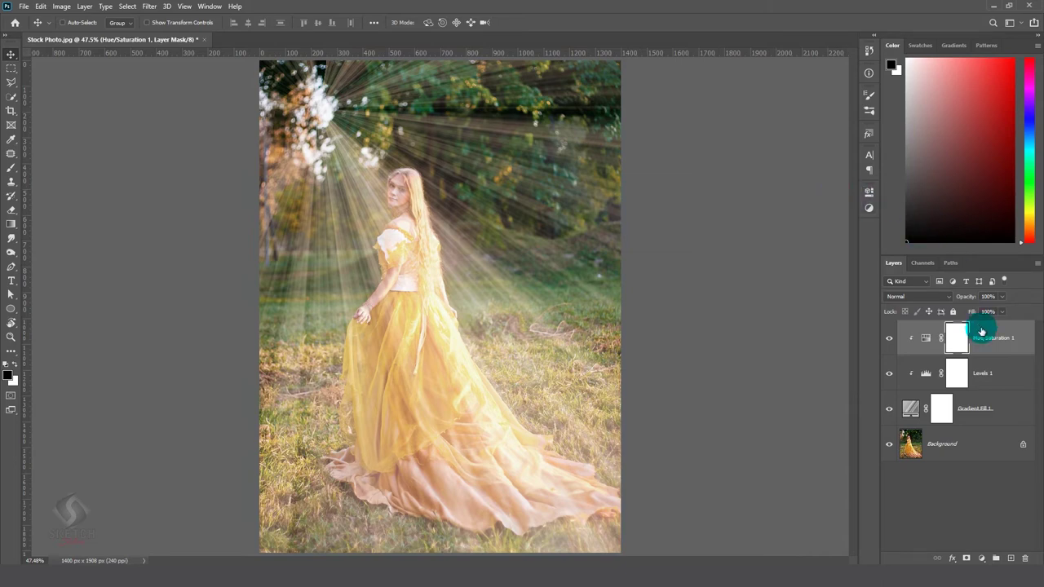
pyautogui.press('b')
pyautogui.keyDown('shift'); pyautogui.click(1013, 405); pyautogui.keyUp('shift')
# Convert the selected ray, Levels and tint layers into one smart object, then toggle it to compare
pyautogui.rightClick(1013, 405)
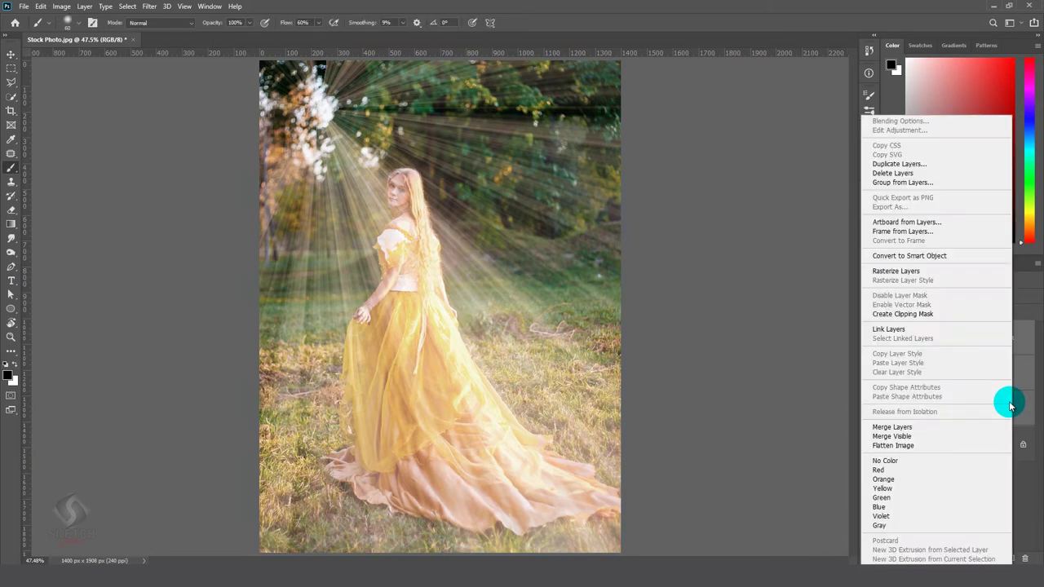
pyautogui.click(914, 256)
pyautogui.click(936, 355)
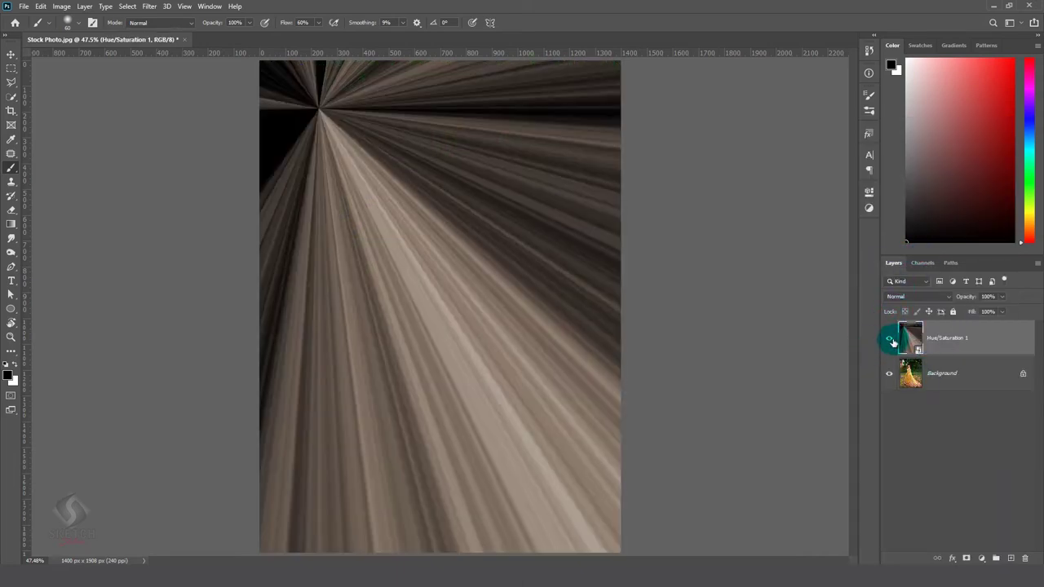
pyautogui.click(888, 340)
pyautogui.click(889, 338)
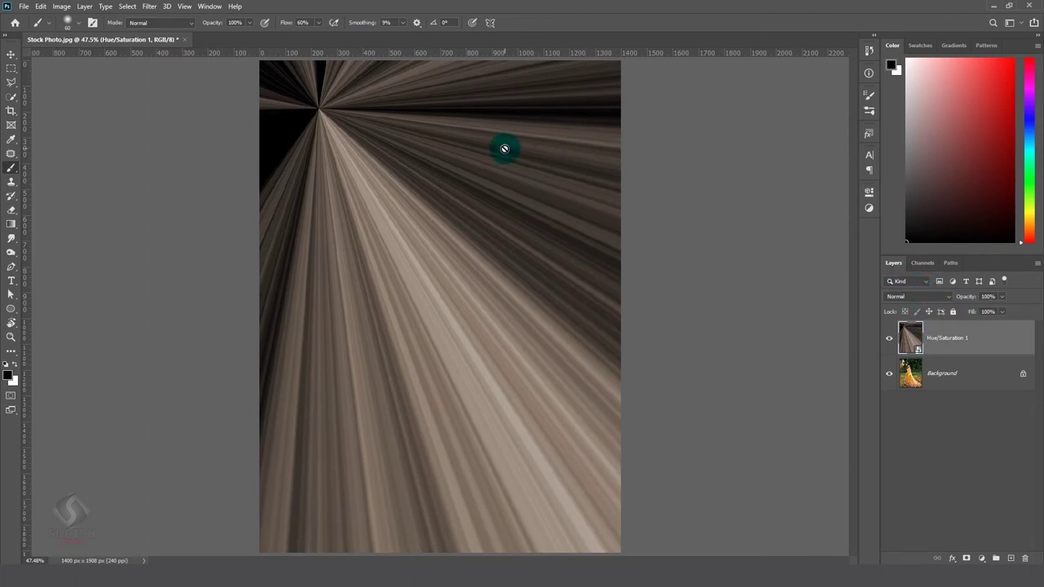
# Soften the smart object with a 5.0-pixel Gaussian Blur
pyautogui.click(147, 7)
pyautogui.moveTo(171, 119)
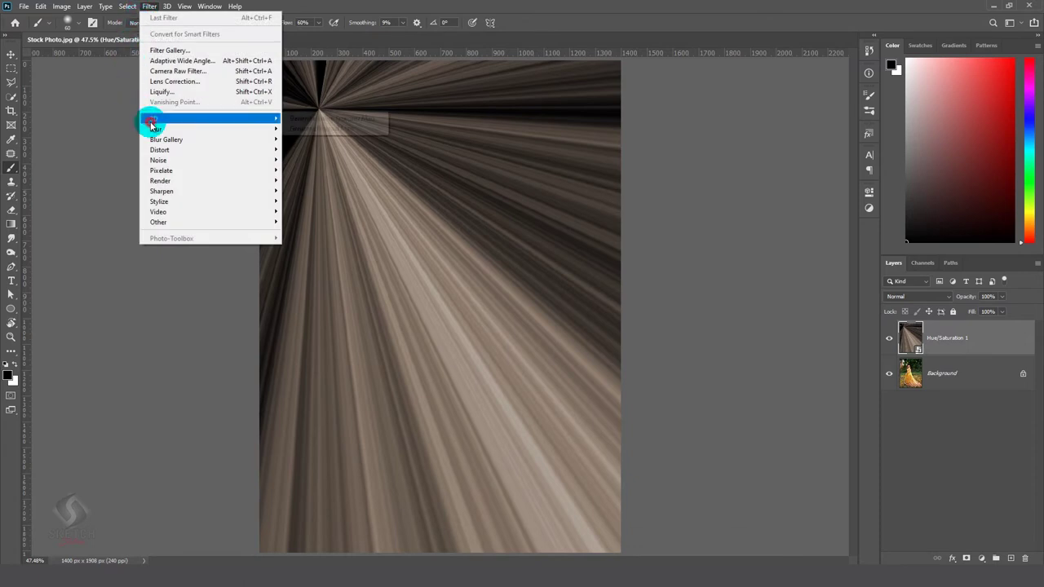
pyautogui.click(318, 170)
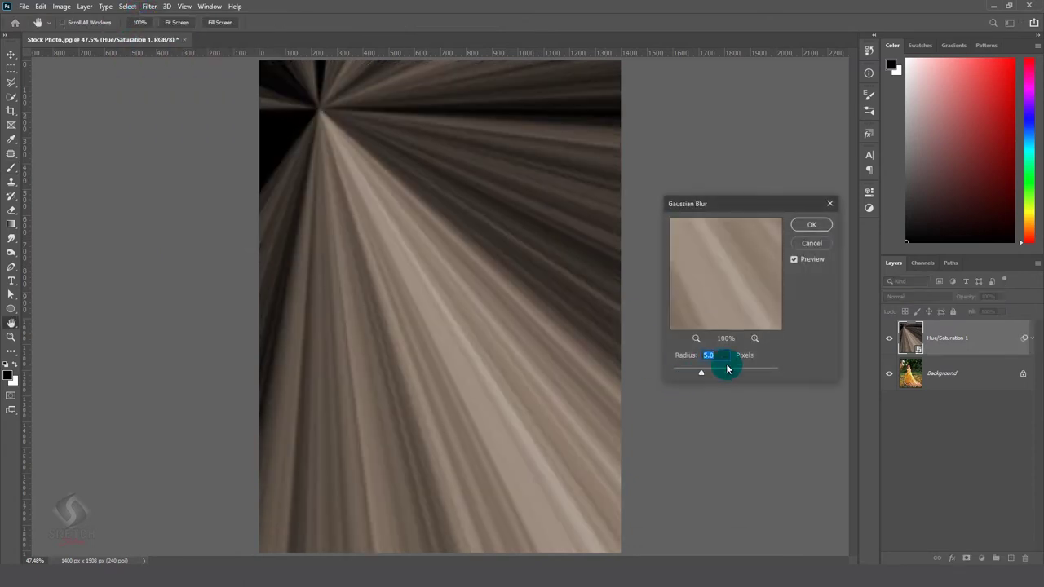
pyautogui.click(812, 226)
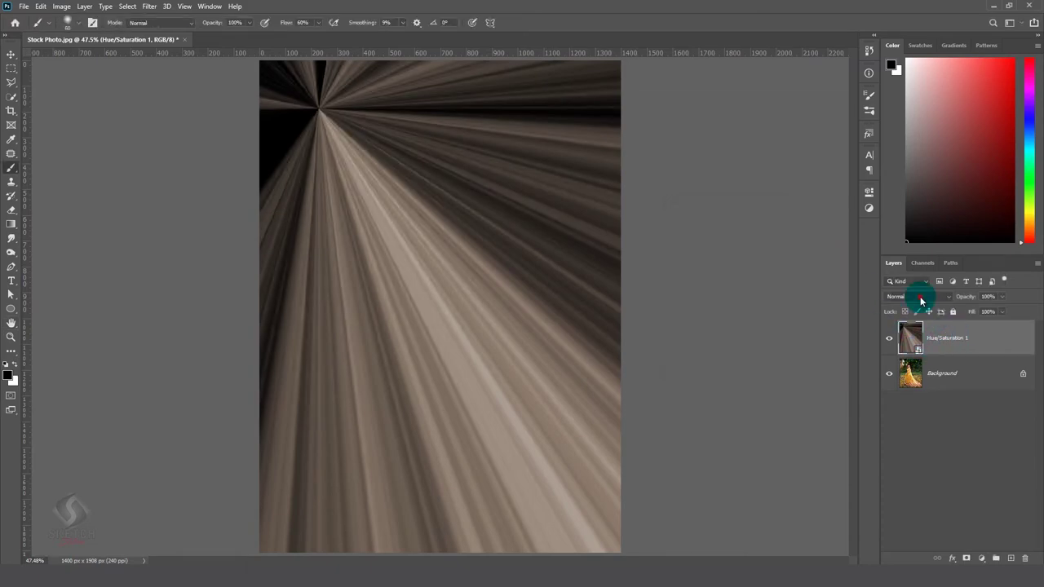
# Set the Hue/Saturation 1 ray layer to Screen and apply a 4.0-pixel Gaussian Blur
pyautogui.click(917, 297)
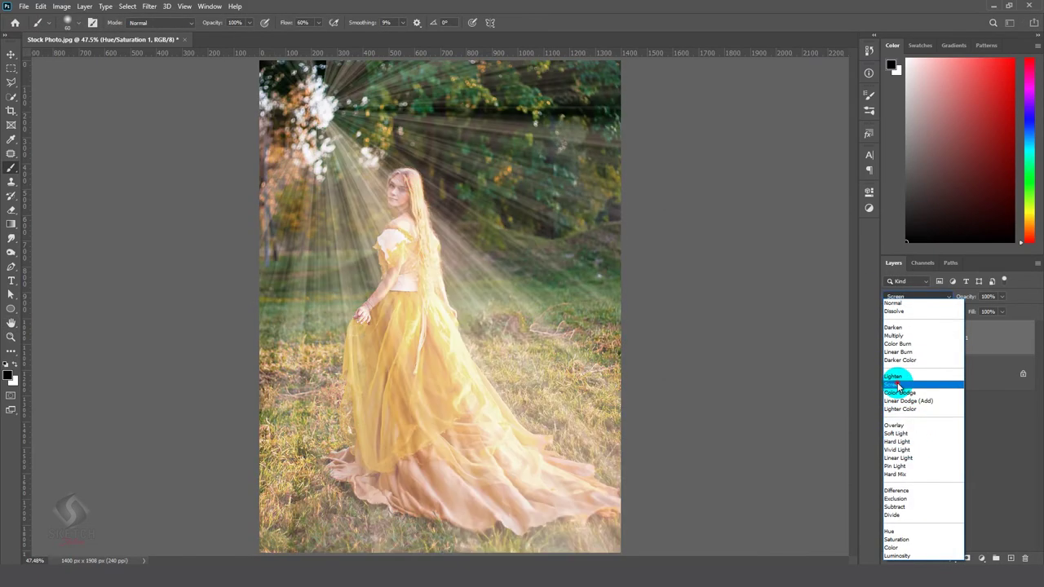
pyautogui.click(901, 384)
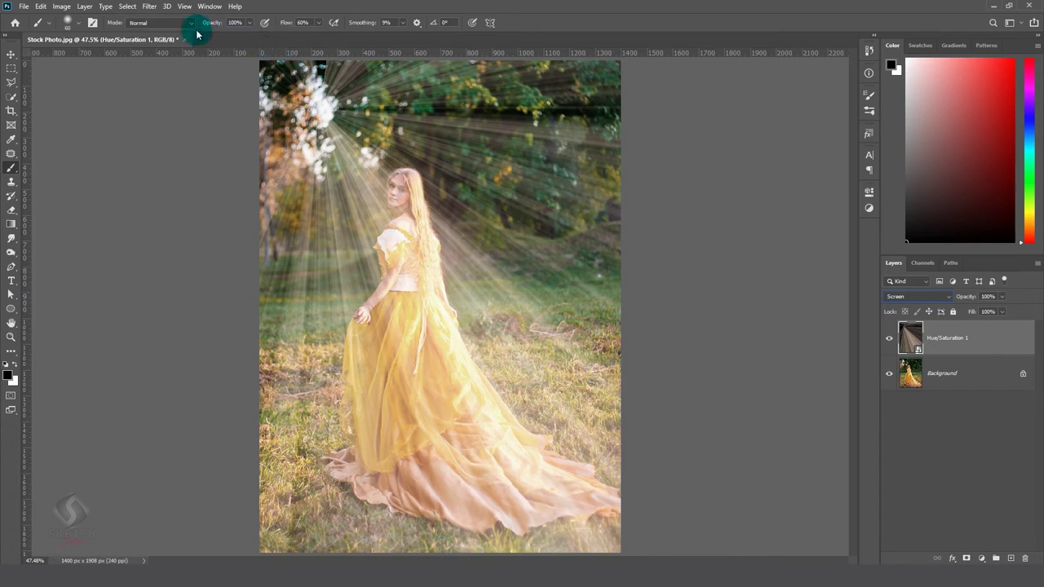
pyautogui.click(128, 7)
pyautogui.moveTo(156, 129)
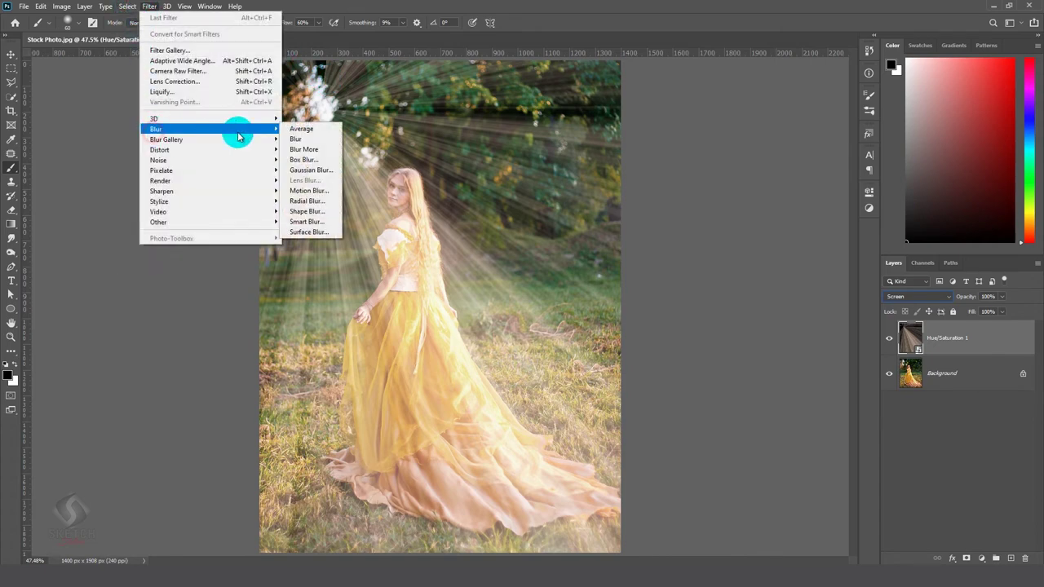
pyautogui.click(310, 170)
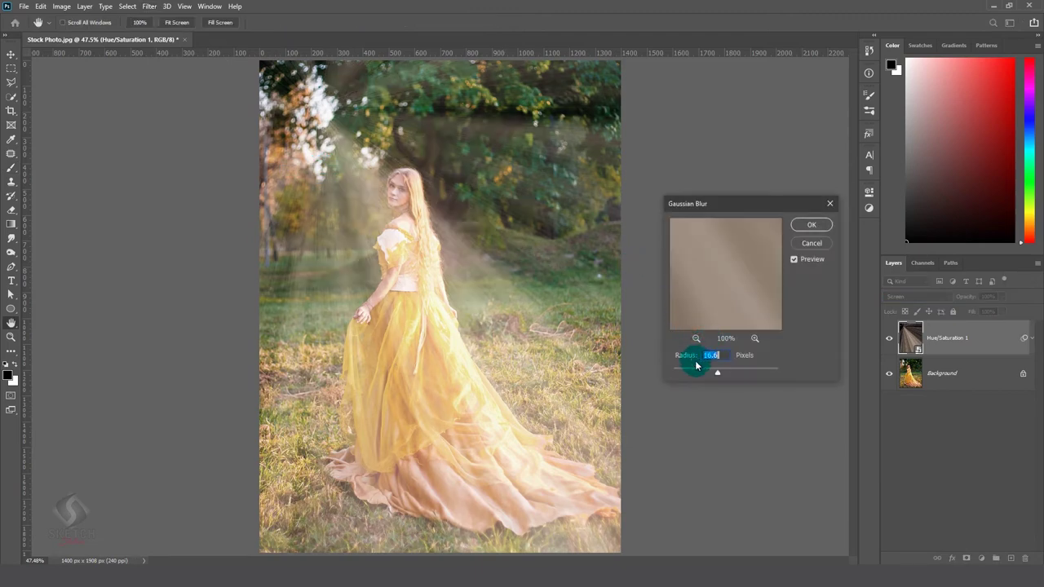
pyautogui.moveTo(695, 374); pyautogui.dragTo(686, 374)
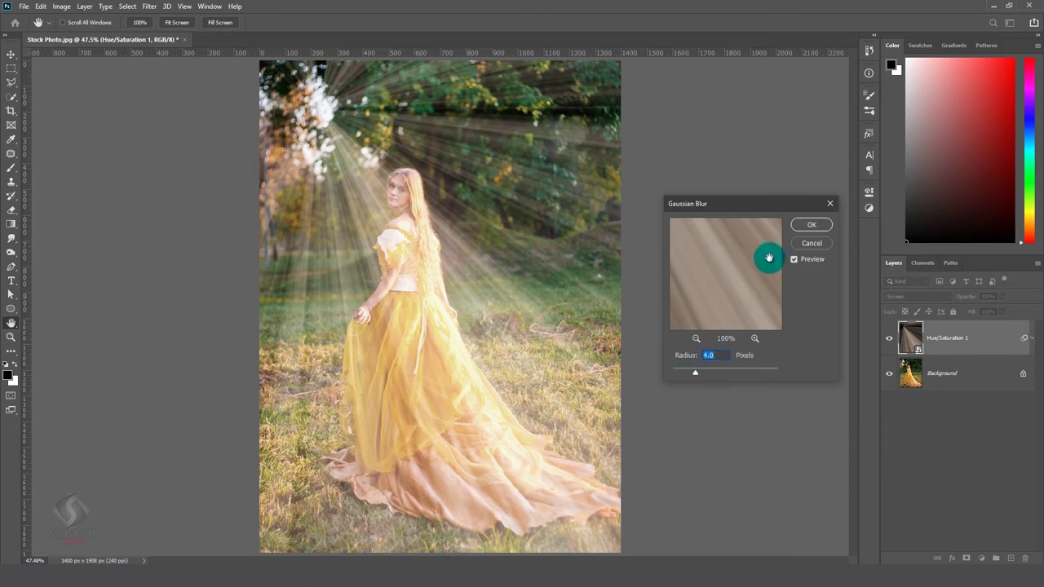
pyautogui.click(813, 229)
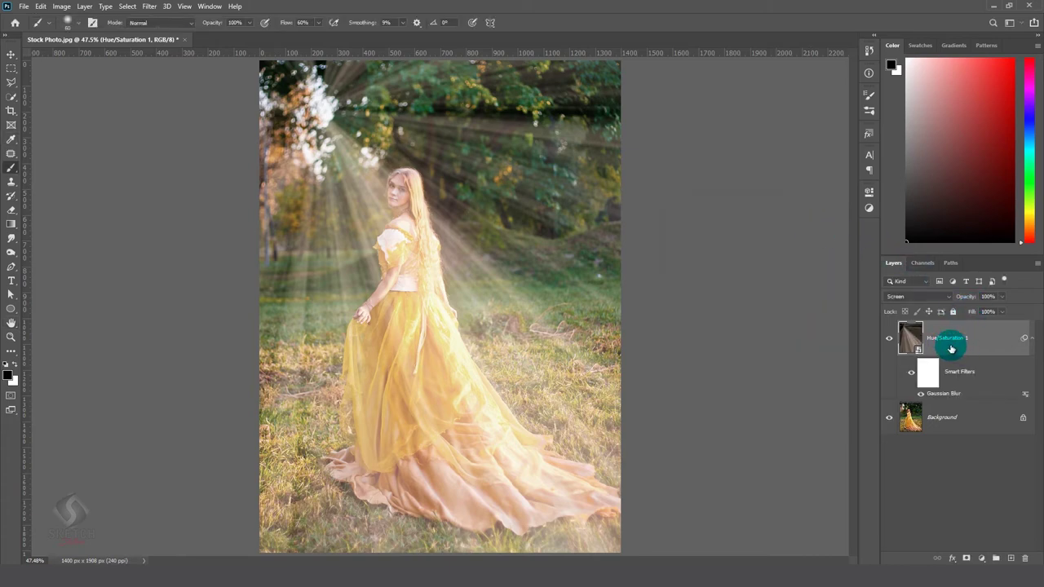
# Add a layer mask inverted to black, then choose the Brush with 74% flow
pyautogui.click(964, 558)
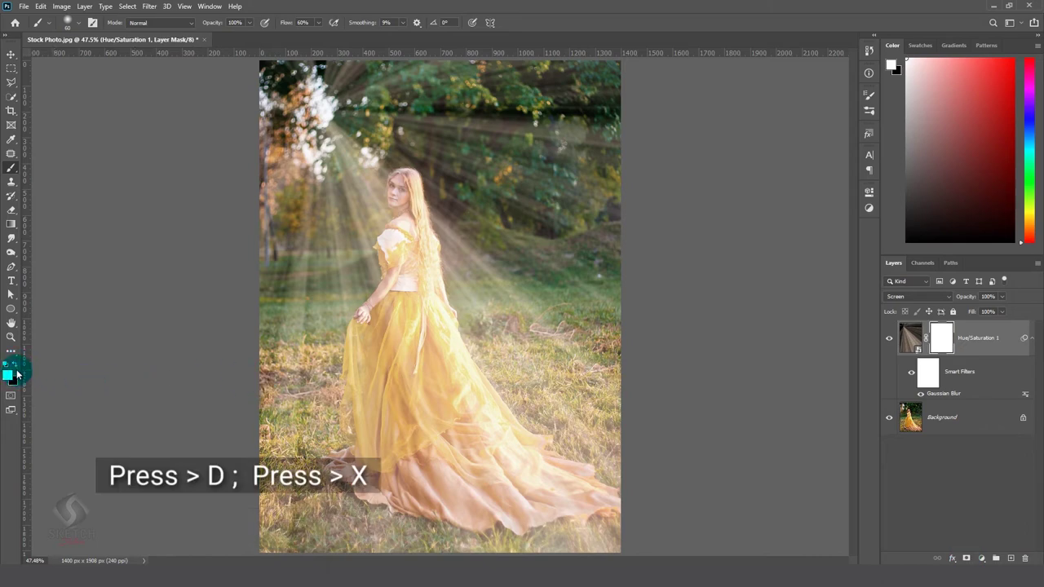
pyautogui.press('d')
pyautogui.press('x')
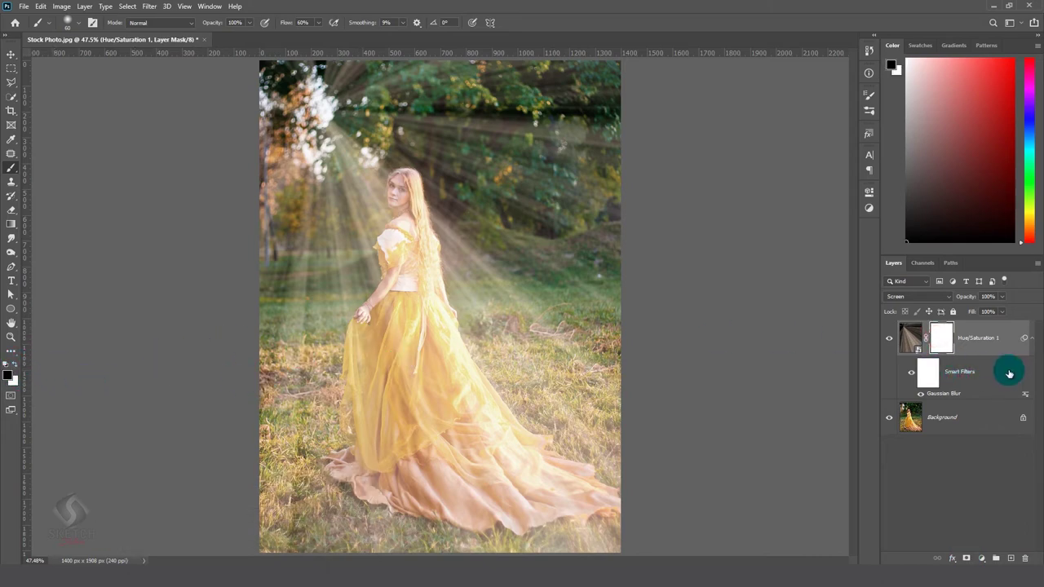
pyautogui.hotkey('ctrl', 'i')
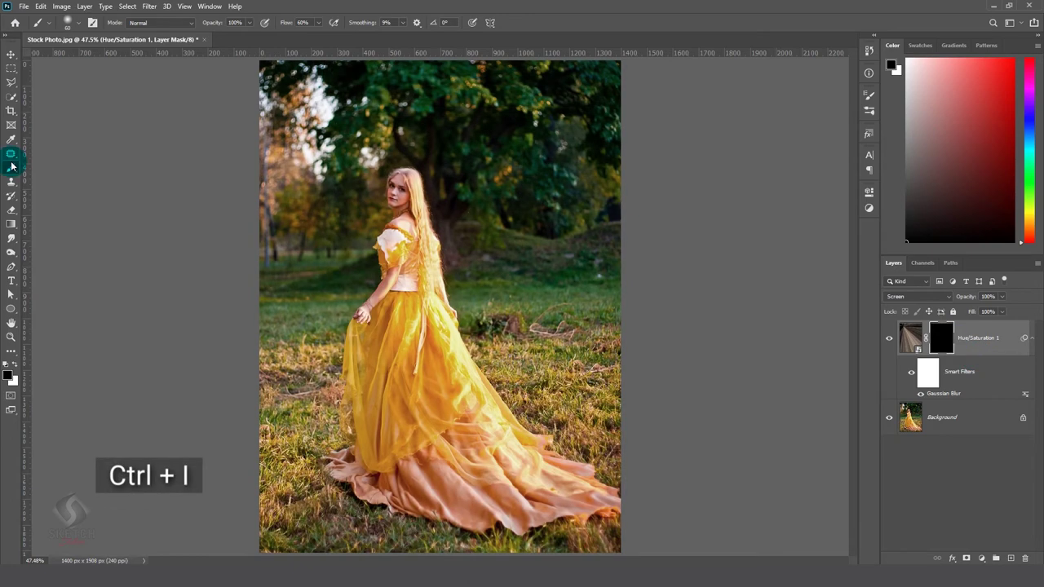
pyautogui.rightClick(10, 168)
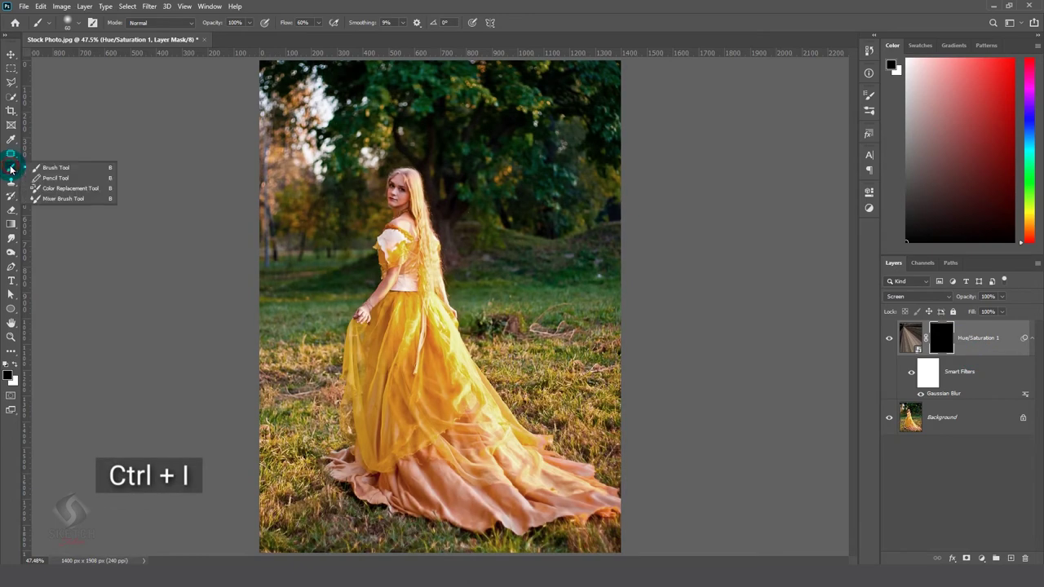
pyautogui.click(290, 22)
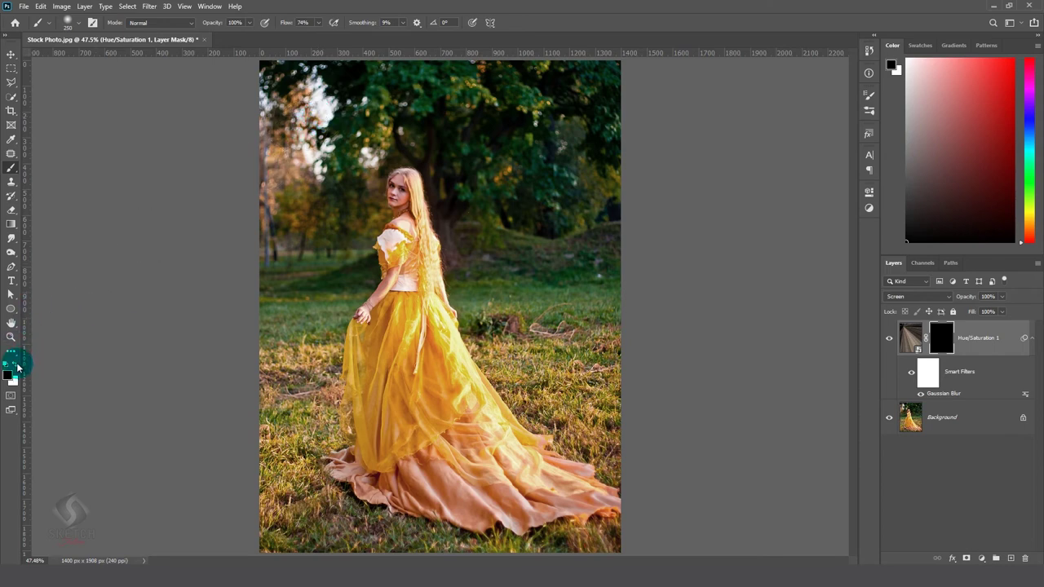
# Paint white rays from the top-left sun toward the woman, the right trees and the lower grass
pyautogui.click(303, 111)
pyautogui.keyDown('shift'); pyautogui.click(457, 349); pyautogui.keyUp('shift')
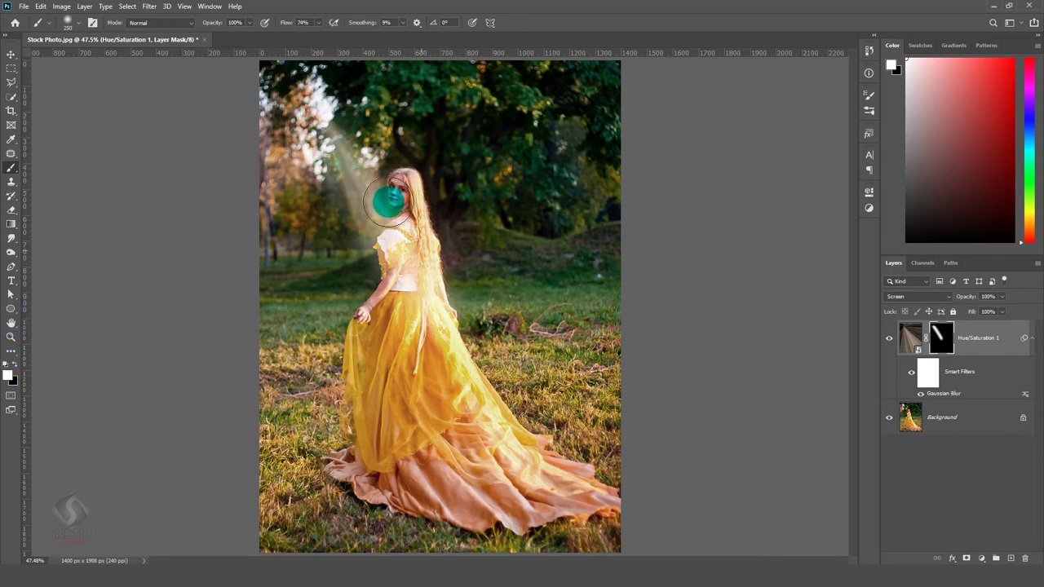
pyautogui.keyDown('shift'); pyautogui.click(326, 326); pyautogui.keyUp('shift')
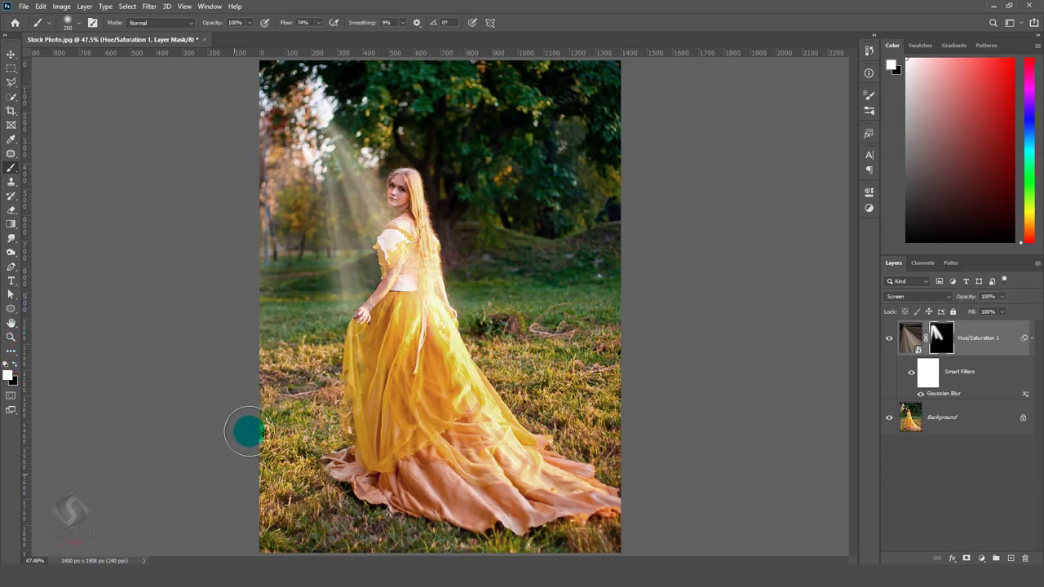
pyautogui.click(315, 102)
pyautogui.keyDown('shift'); pyautogui.click(660, 344); pyautogui.keyUp('shift')
pyautogui.click(365, 146)
pyautogui.keyDown('shift'); pyautogui.click(701, 427); pyautogui.keyUp('shift')
pyautogui.click(363, 158)
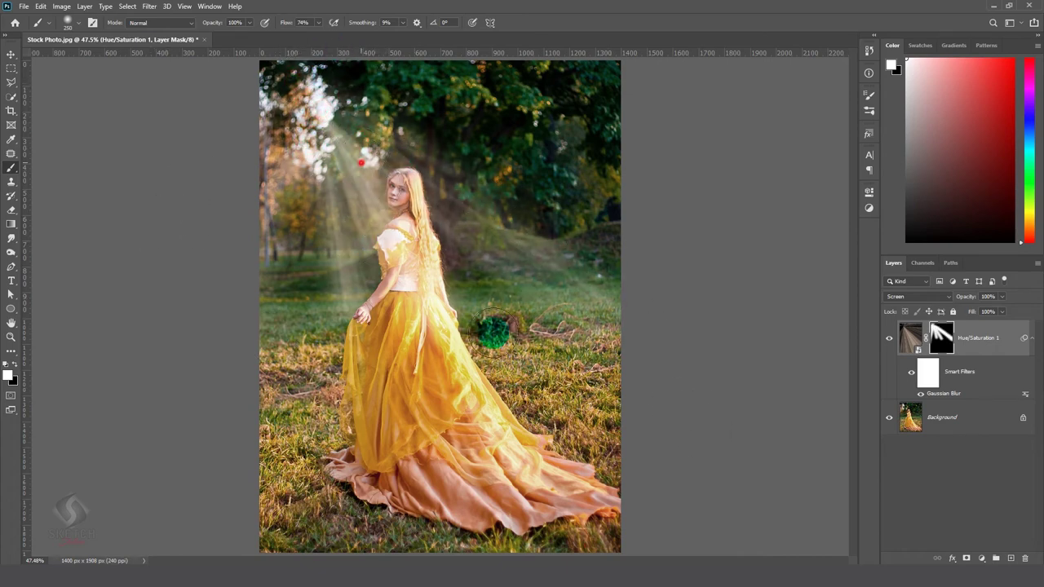
pyautogui.keyDown('shift'); pyautogui.click(582, 489); pyautogui.keyUp('shift')
pyautogui.click(306, 133)
pyautogui.keyDown('shift'); pyautogui.click(284, 486); pyautogui.keyUp('shift')
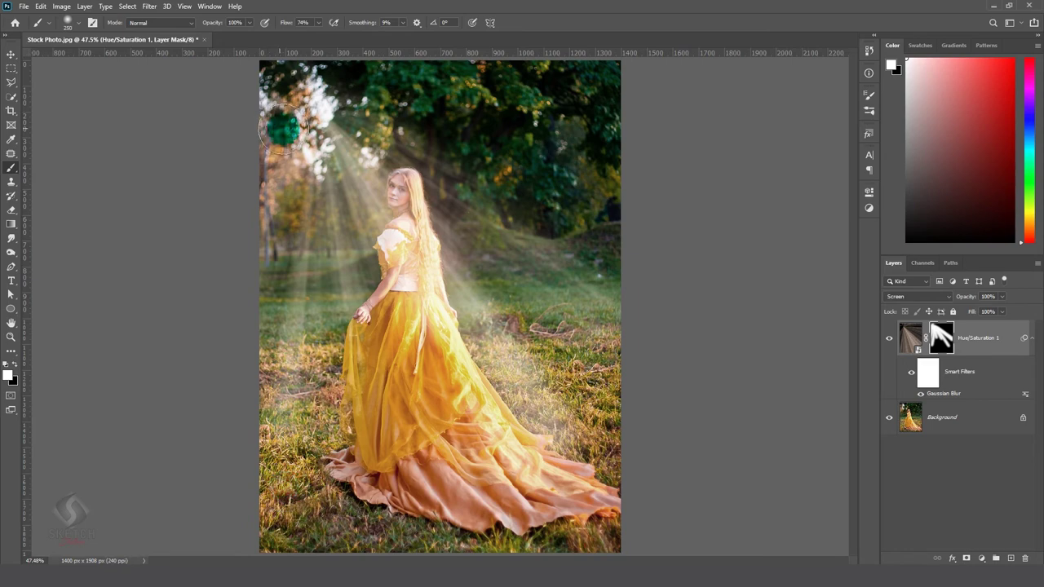
# Paint a faint vertical ray beside the woman and a haze of light over the upper trees
pyautogui.press('[')
pyautogui.press('[')
pyautogui.press('[')
pyautogui.click(312, 238)
pyautogui.keyDown('shift'); pyautogui.click(308, 453); pyautogui.keyUp('shift')
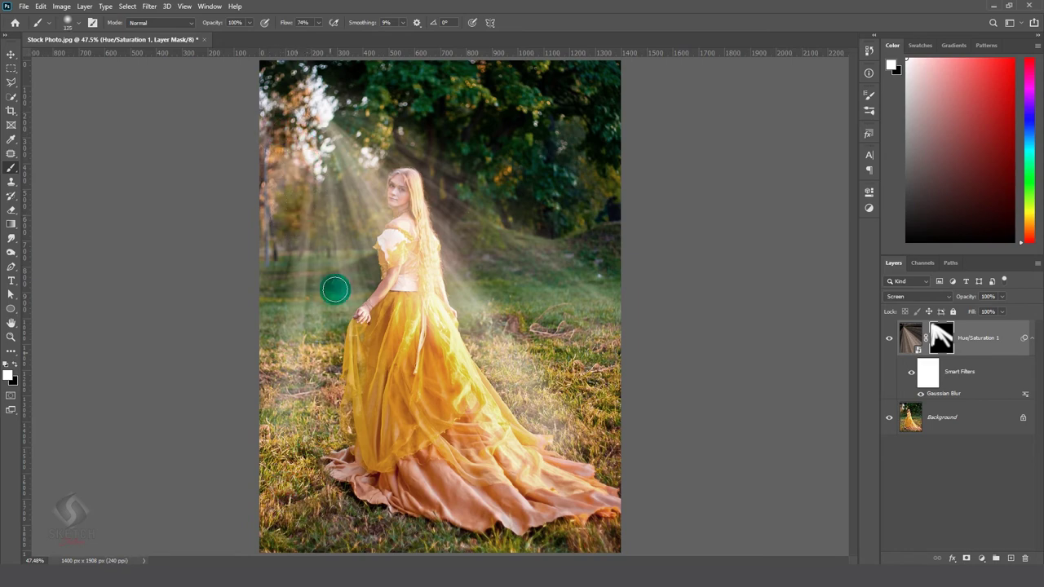
pyautogui.press(']')
pyautogui.press(']')
pyautogui.press(']')
pyautogui.click(314, 97)
pyautogui.keyDown('shift'); pyautogui.click(577, 163); pyautogui.keyUp('shift')
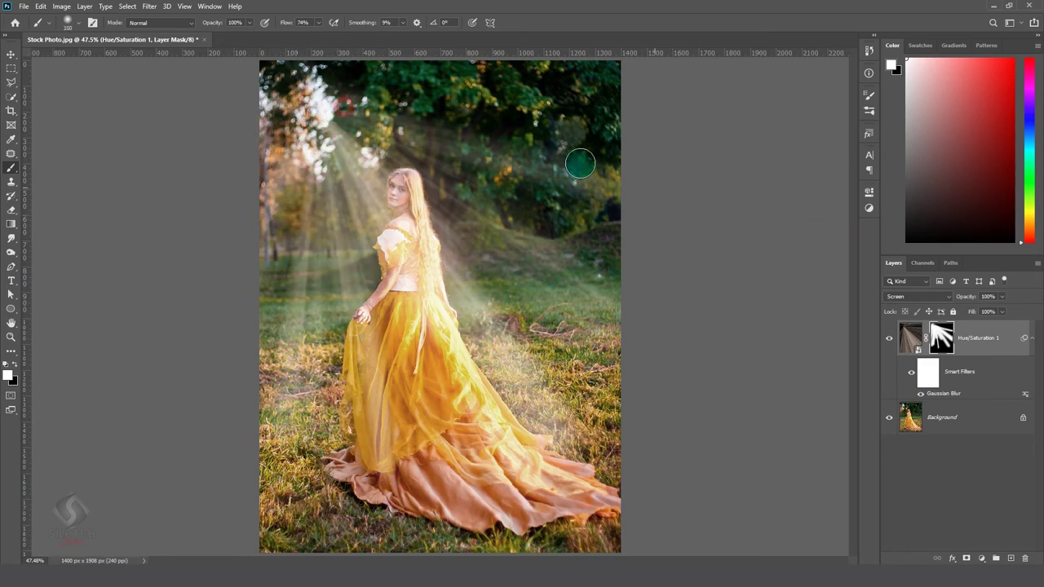
pyautogui.moveTo(335, 80); pyautogui.dragTo(578, 207)
# Add more ray strokes fanning down-right from the sun across the meadow
pyautogui.click(319, 105)
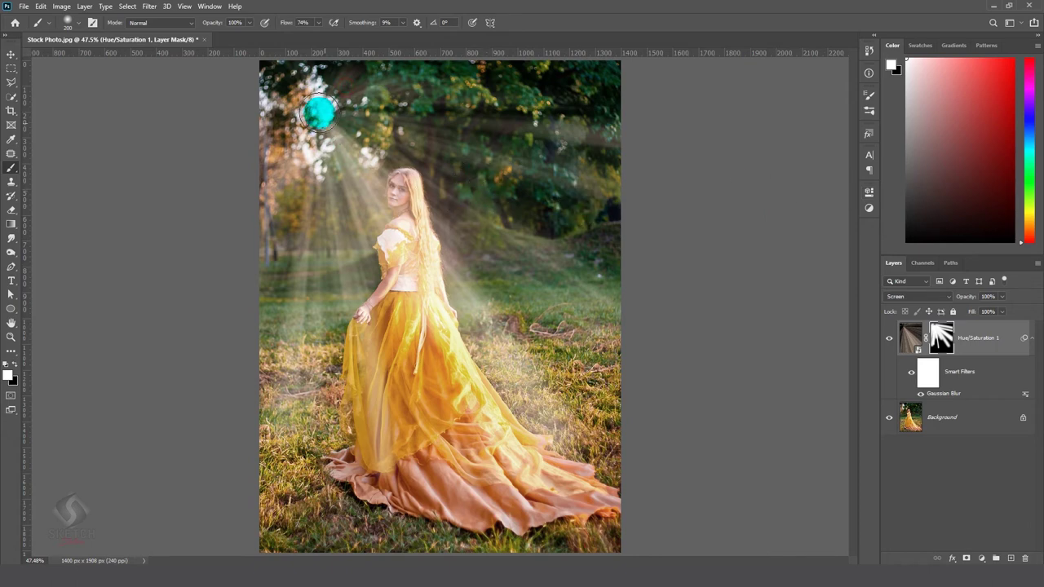
pyautogui.keyDown('shift'); pyautogui.click(545, 303); pyautogui.keyUp('shift')
pyautogui.click(338, 132)
pyautogui.keyDown('shift'); pyautogui.click(699, 461); pyautogui.keyUp('shift')
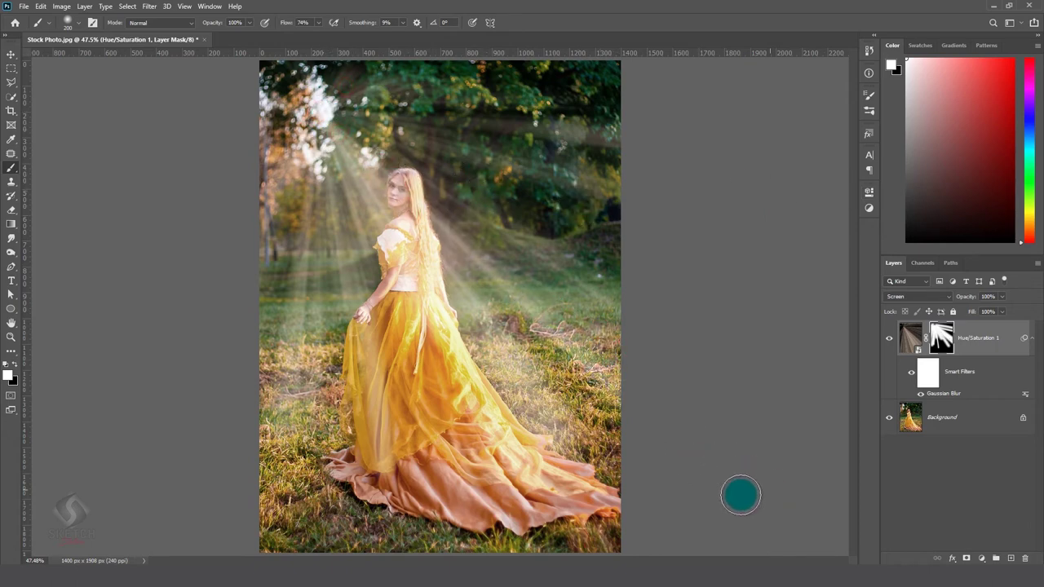
pyautogui.click(334, 148)
pyautogui.keyDown('shift'); pyautogui.click(482, 544); pyautogui.keyUp('shift')
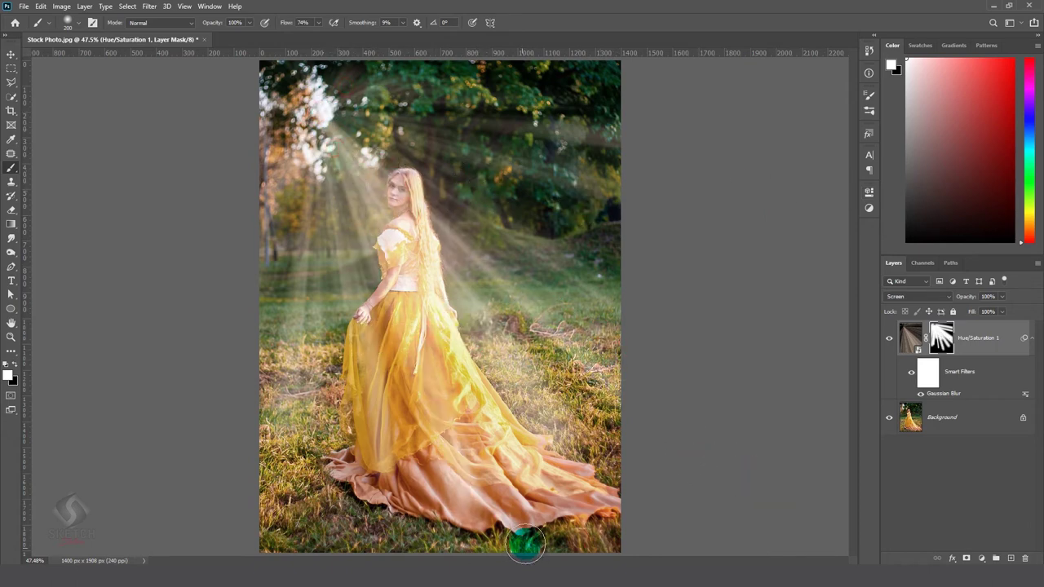
pyautogui.scroll(1, 359, 294)
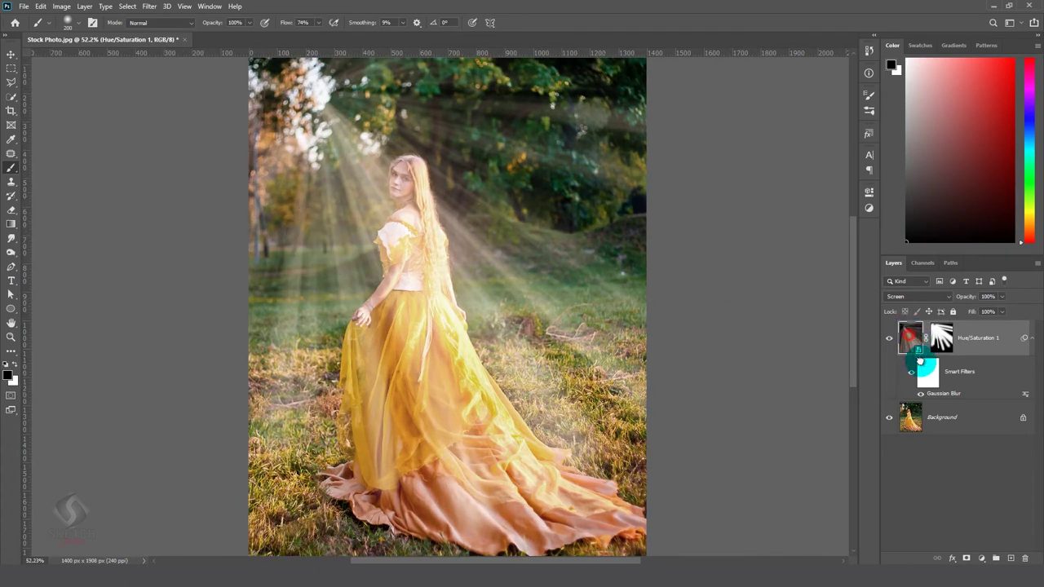
# Duplicate Hue/Saturation 1 and blend the copy in Linear Dodge (Add)
pyautogui.moveTo(920, 359); pyautogui.dragTo(992, 513)
pyautogui.moveTo(1008, 560); pyautogui.dragTo(1011, 558)
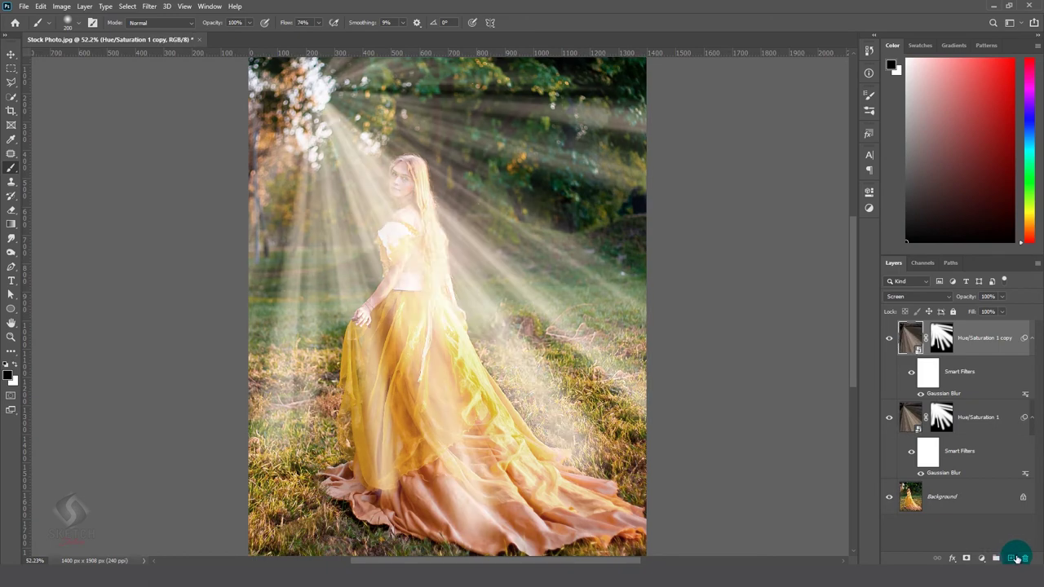
pyautogui.click(917, 297)
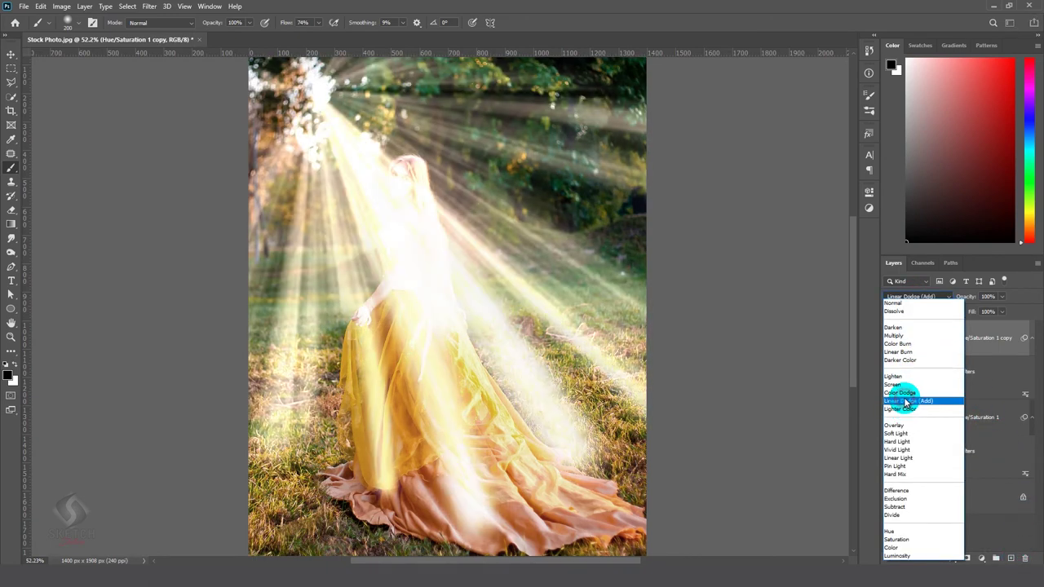
pyautogui.click(905, 401)
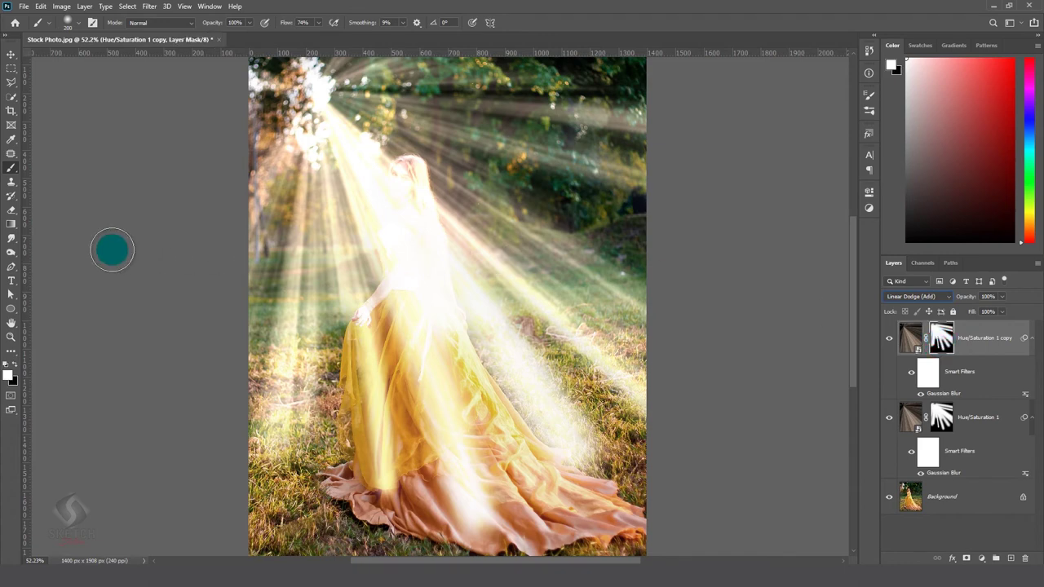
# Switch from the Gradient tool to the Pencil tool
pyautogui.click(10, 224)
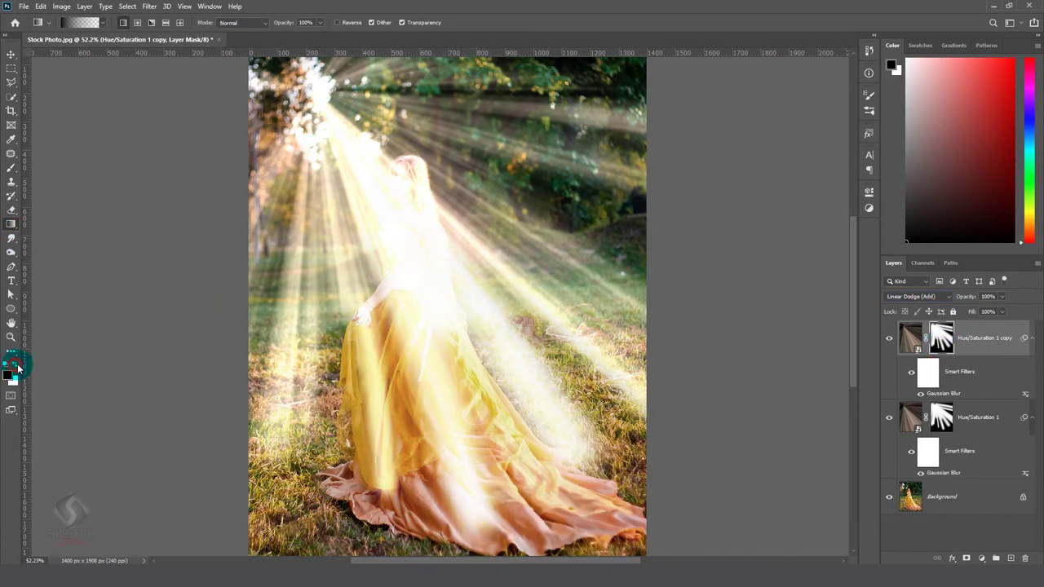
pyautogui.click(11, 168)
pyautogui.scroll(-3, 334, 337)
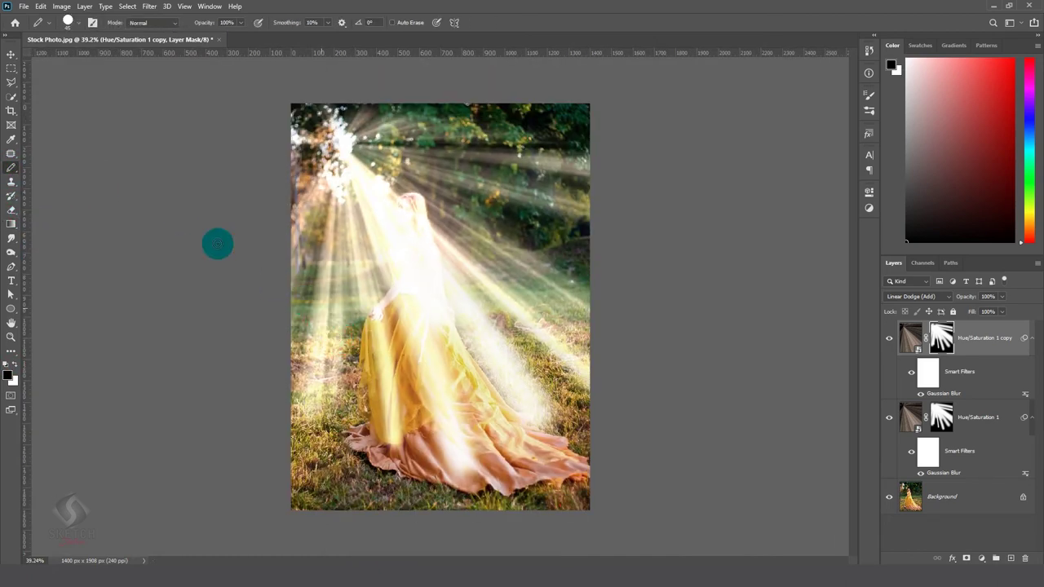
# With a soft brush, paint black over the copy's rays on the lower dress and right side
pyautogui.rightClick(11, 167)
pyautogui.click(45, 167)
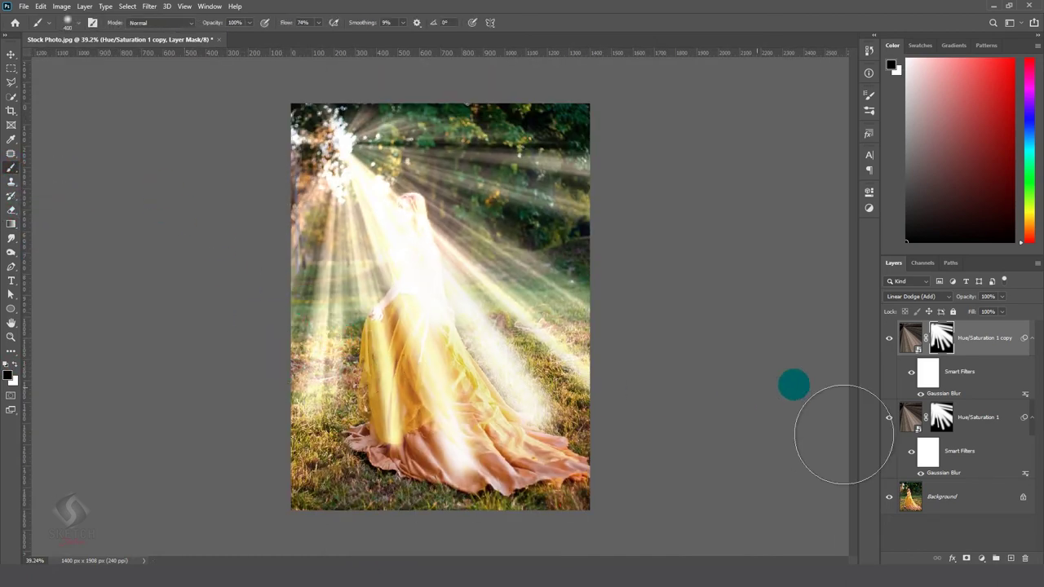
pyautogui.moveTo(293, 380)
pyautogui.mouseDown()
pyautogui.moveTo(512, 420)
pyautogui.moveTo(582, 198)
pyautogui.moveTo(525, 128)
pyautogui.moveTo(454, 93)
pyautogui.moveTo(496, 243)
pyautogui.moveTo(354, 351)
pyautogui.moveTo(233, 285)
pyautogui.moveTo(557, 359)
pyautogui.mouseUp()
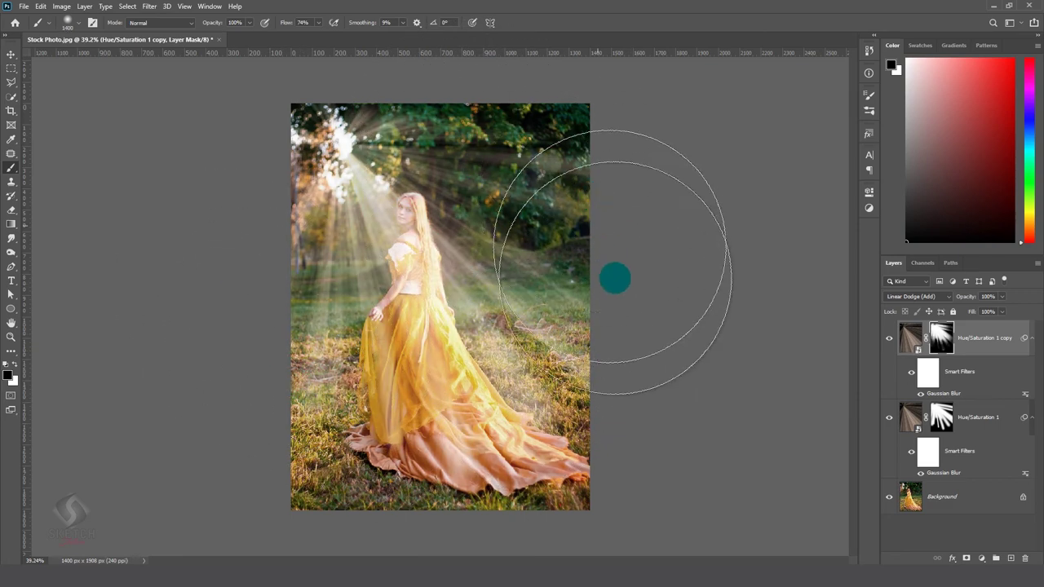
pyautogui.moveTo(615, 278); pyautogui.dragTo(335, 152)
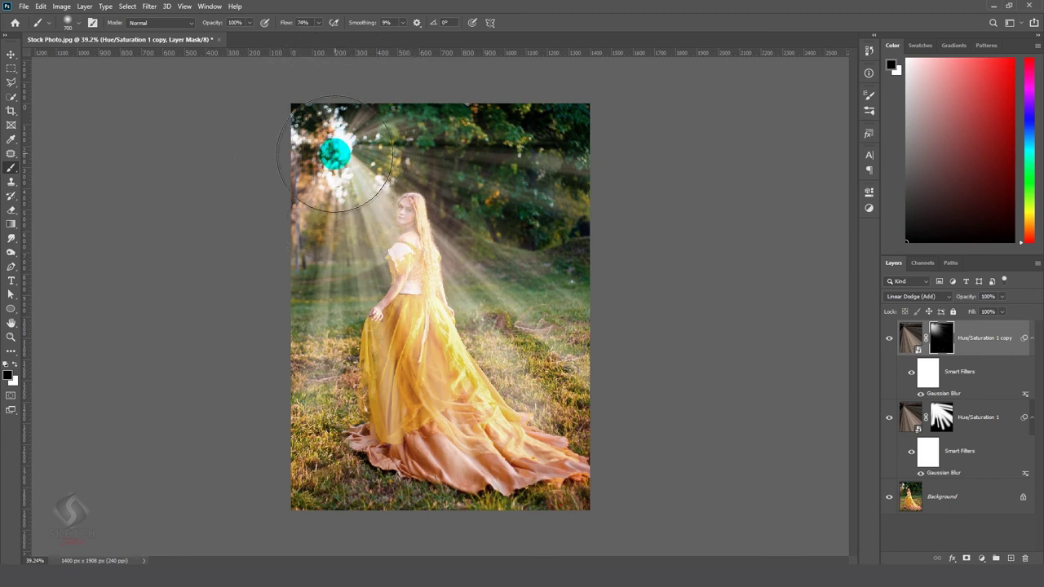
# Paint white to restore the copy's extra glow around the top-left sun
pyautogui.press('x')
pyautogui.click(334, 157)
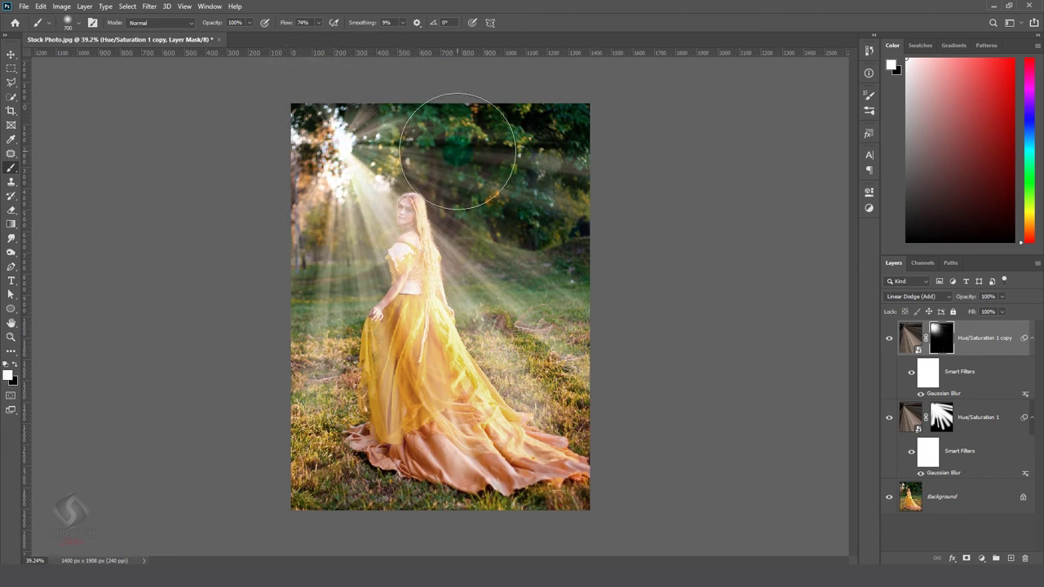
pyautogui.click(349, 174)
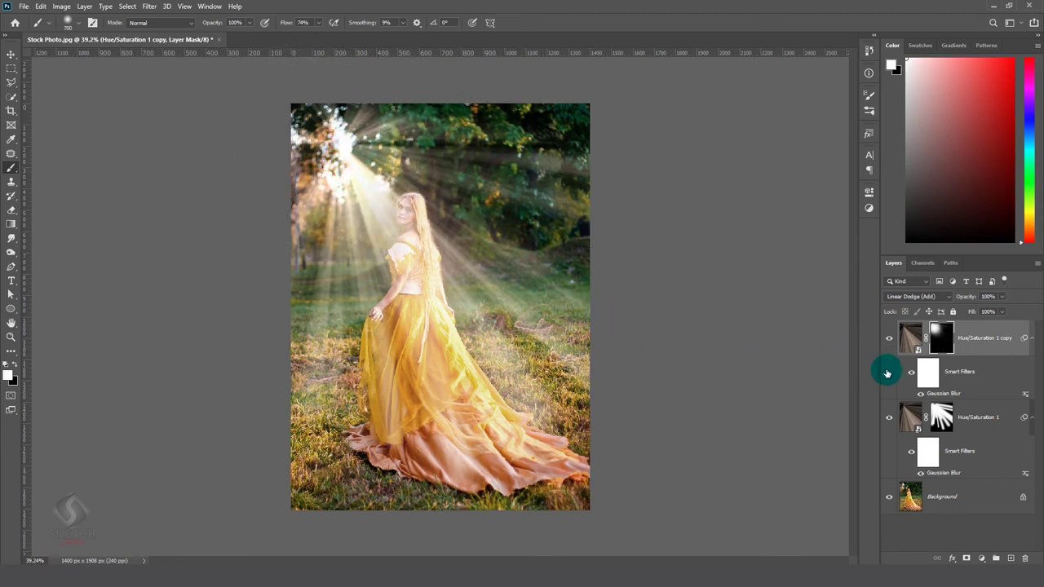
pyautogui.scroll(1, 436, 247)
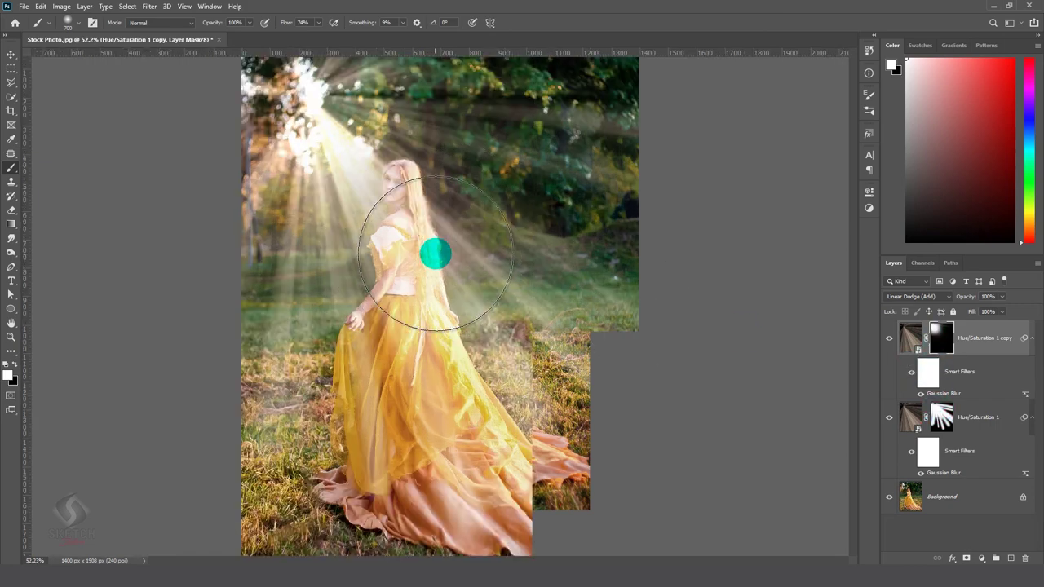
pyautogui.scroll(1, 416, 237)
pyautogui.scroll(1, 395, 225)
pyautogui.click(912, 451)
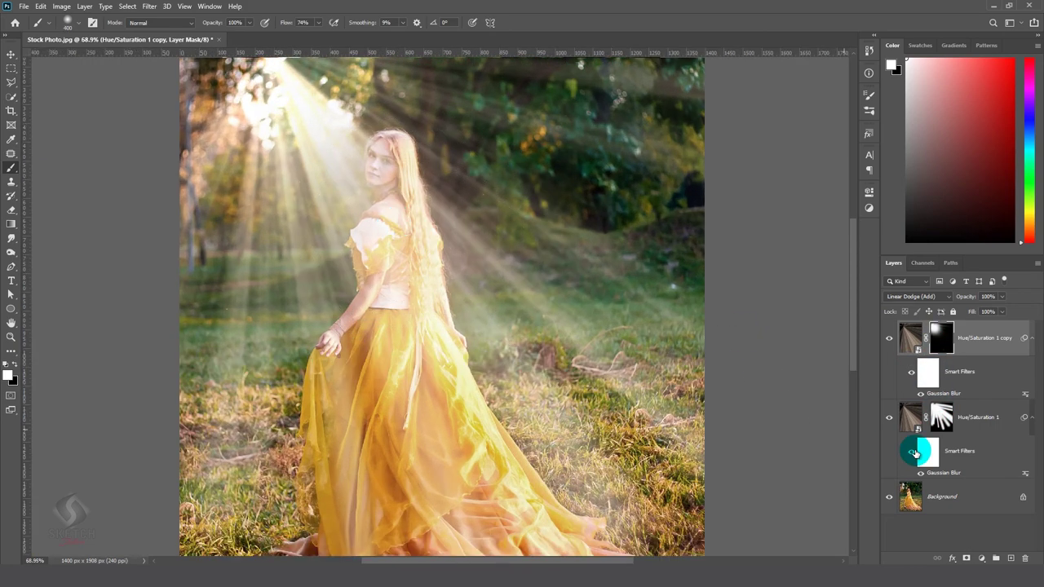
# Group both ray layers into a new group named Sun Ray
pyautogui.keyDown('shift'); pyautogui.click(995, 419); pyautogui.keyUp('shift')
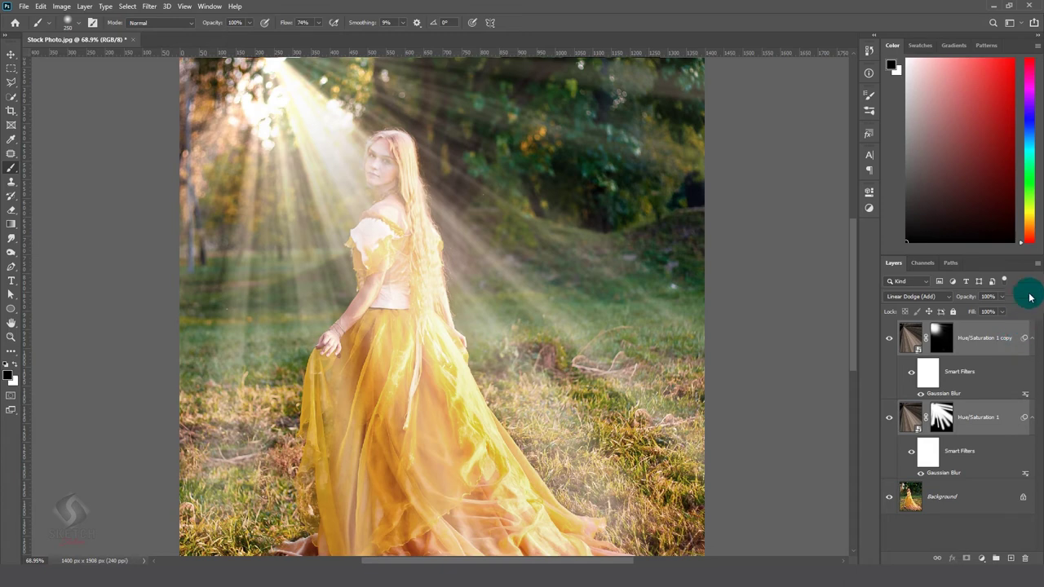
pyautogui.click(1037, 263)
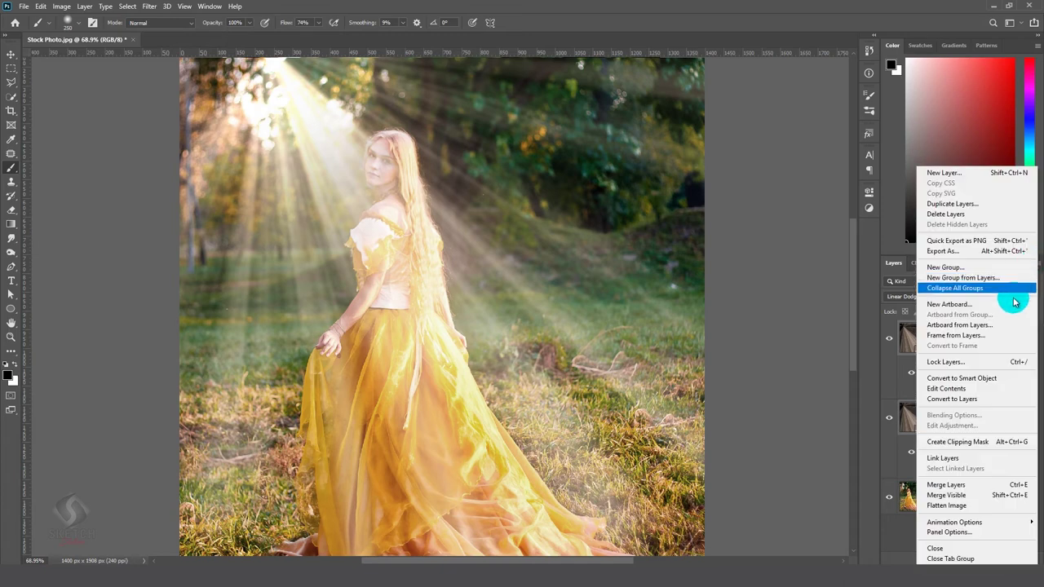
pyautogui.click(981, 281)
pyautogui.write('Sun Ray')
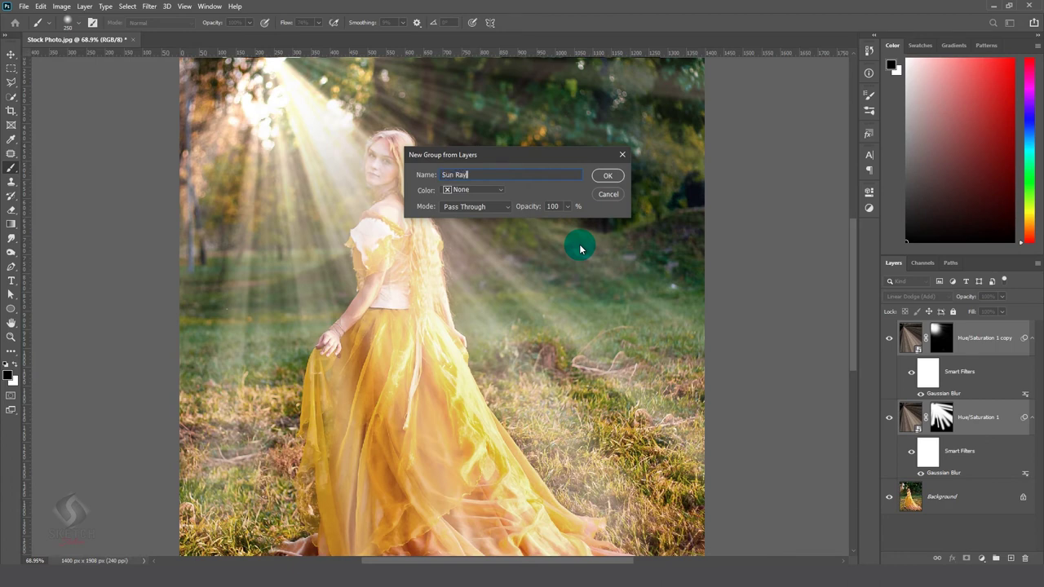
pyautogui.press('Return')
# Reset the colours and add a white layer mask to the Sun Ray group
pyautogui.press('d')
pyautogui.press('x')
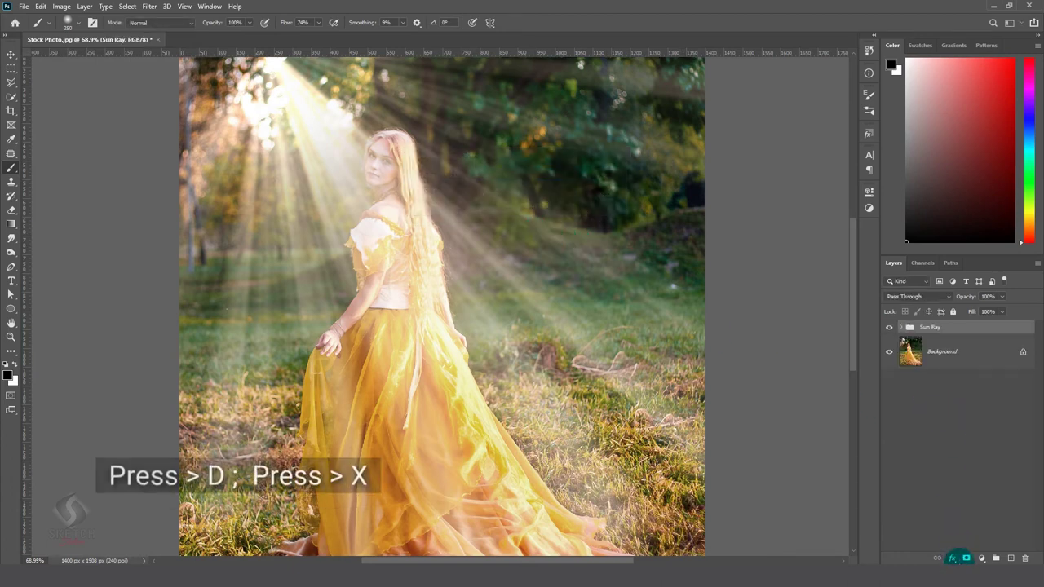
pyautogui.click(966, 559)
pyautogui.press('[')
pyautogui.press('[')
pyautogui.press('[')
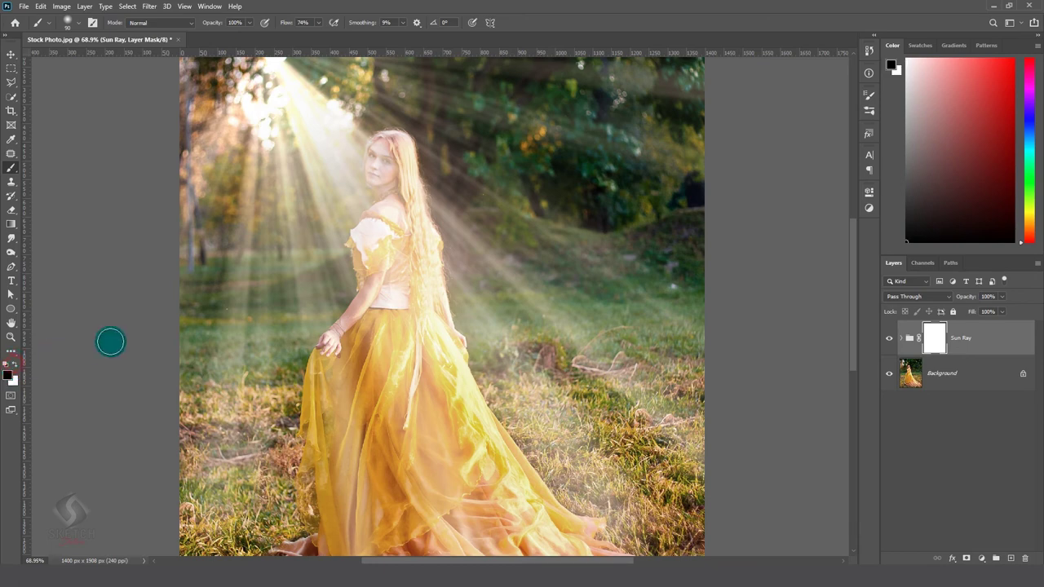
# Paint black on the Sun Ray mask over her hair and down the dress, adjusting brush opacity and flow
pyautogui.moveTo(411, 167); pyautogui.dragTo(422, 237)
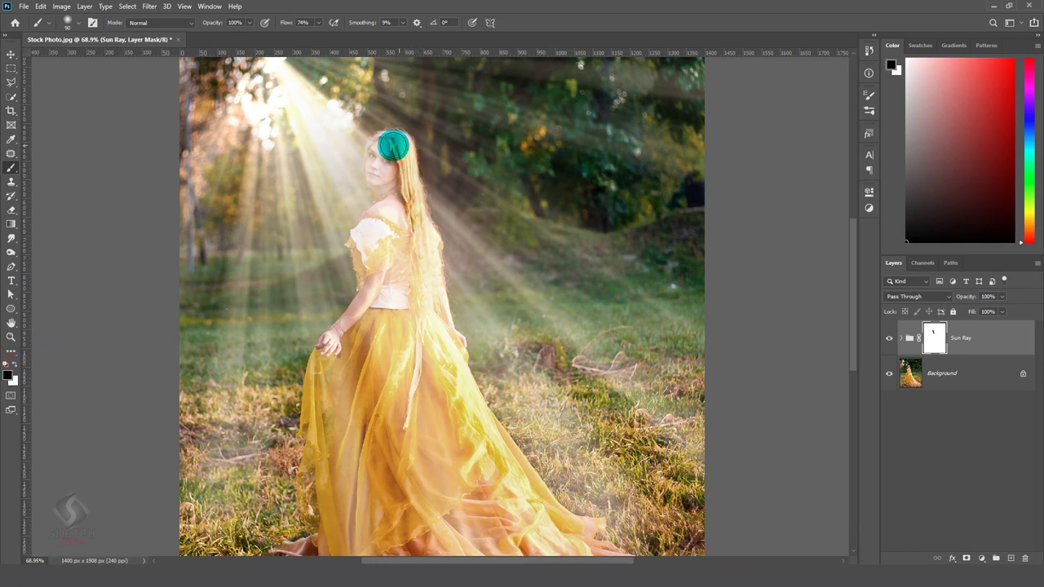
pyautogui.click(313, 23)
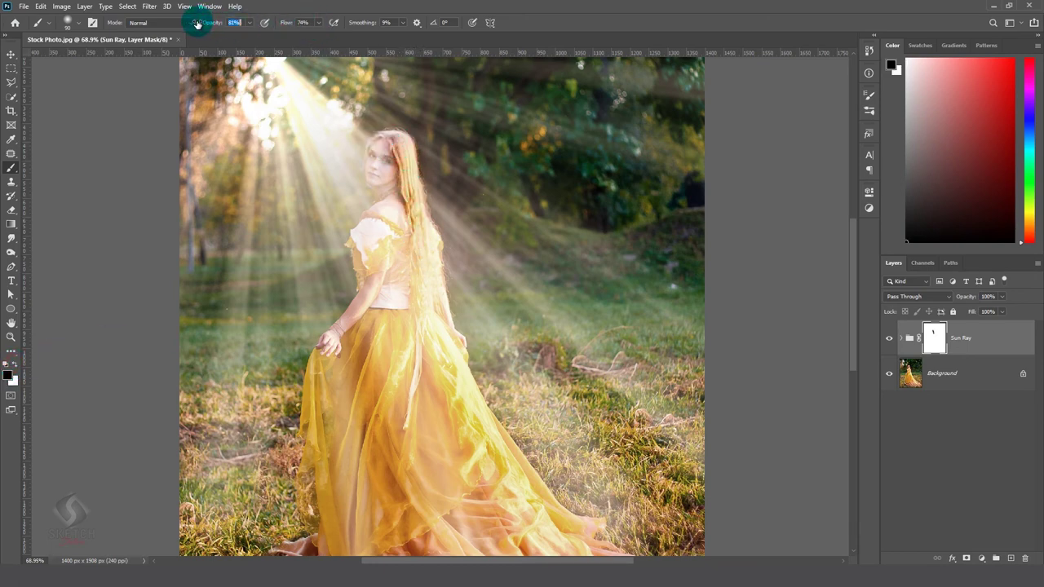
pyautogui.write('62')
pyautogui.click(278, 19)
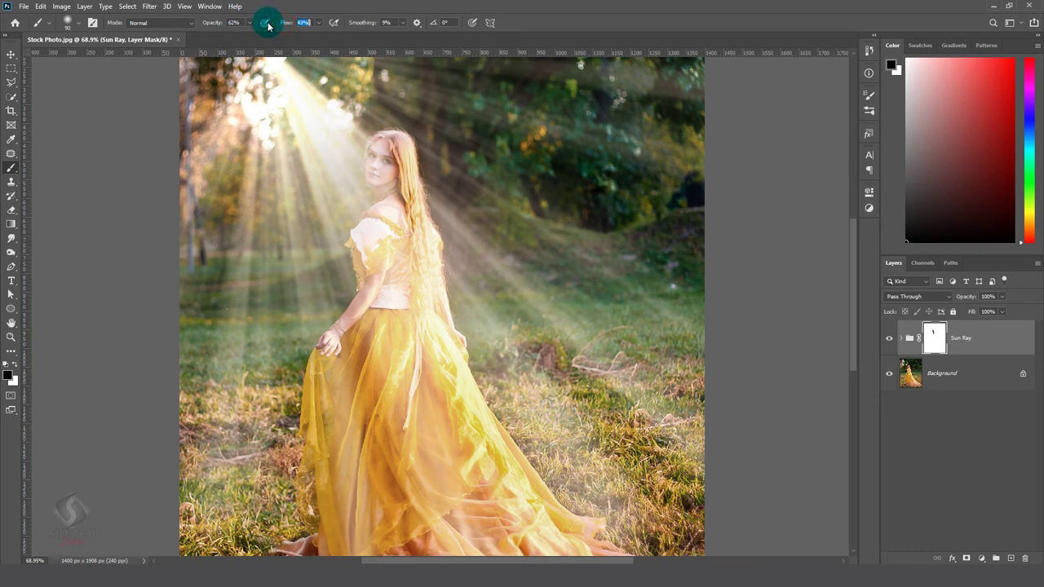
pyautogui.moveTo(424, 226)
pyautogui.mouseDown()
pyautogui.moveTo(419, 345)
pyautogui.moveTo(435, 351)
pyautogui.moveTo(417, 394)
pyautogui.mouseUp()
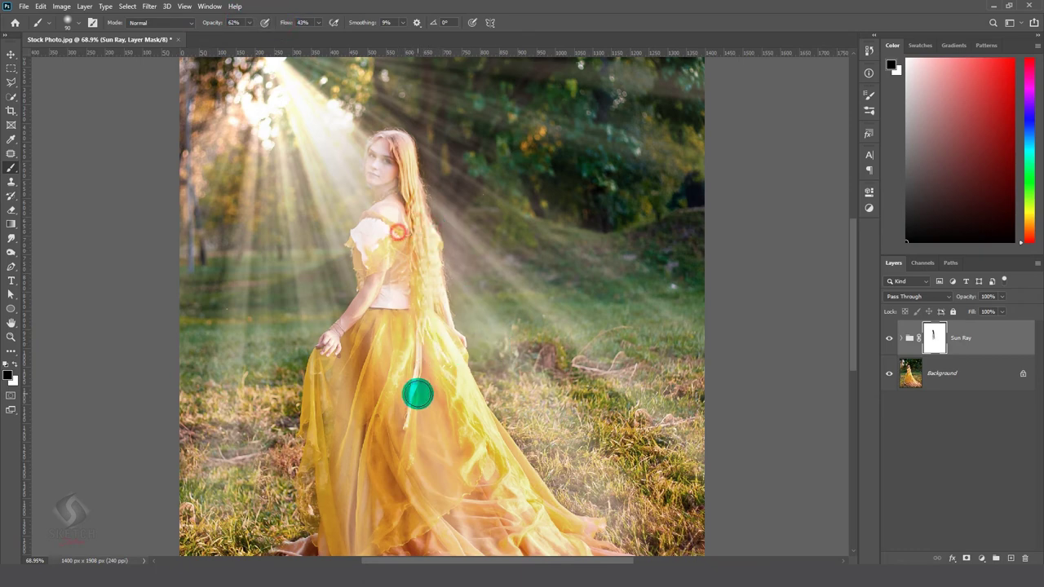
pyautogui.moveTo(393, 149); pyautogui.dragTo(400, 314)
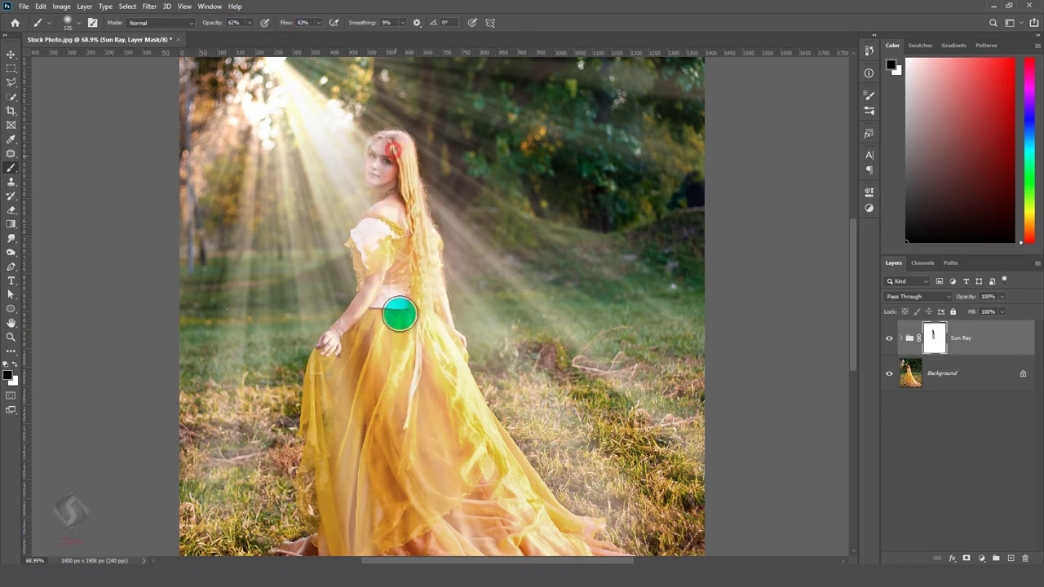
pyautogui.moveTo(399, 215); pyautogui.dragTo(367, 326)
pyautogui.moveTo(383, 232); pyautogui.dragTo(368, 372)
pyautogui.moveTo(399, 284)
pyautogui.mouseDown()
pyautogui.moveTo(396, 336)
pyautogui.moveTo(424, 485)
pyautogui.mouseUp()
pyautogui.moveTo(392, 345); pyautogui.dragTo(449, 489)
pyautogui.moveTo(396, 307); pyautogui.dragTo(473, 550)
# Clear the remaining ray glow from her face and yellow dress
pyautogui.scroll(-2, 473, 538)
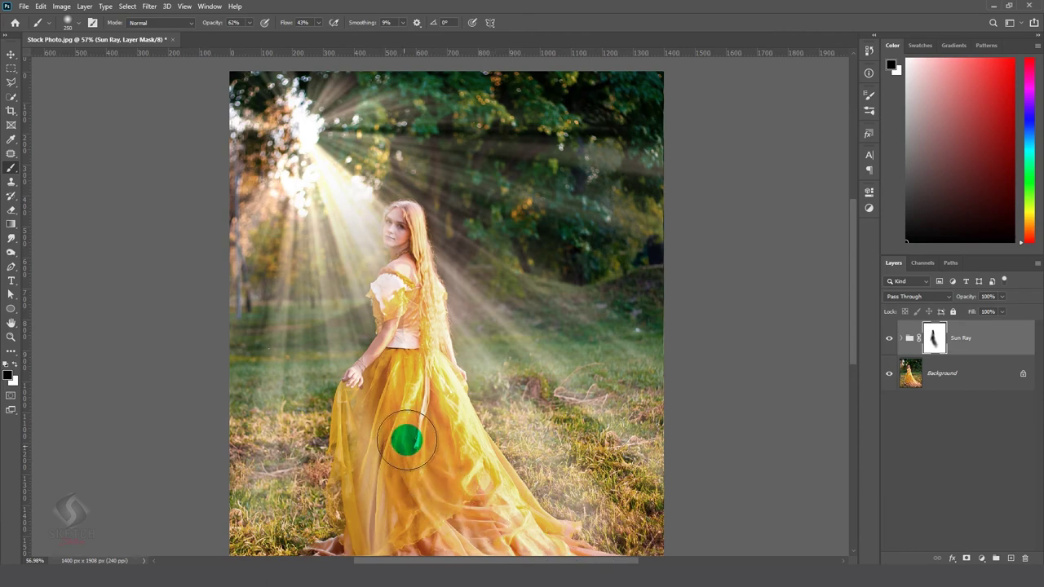
pyautogui.moveTo(406, 440); pyautogui.dragTo(433, 436)
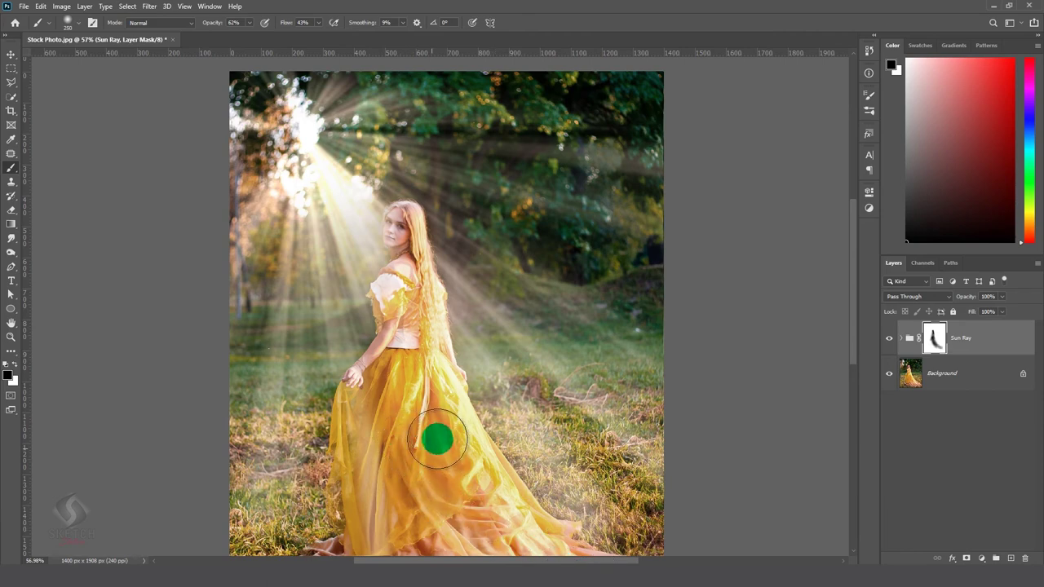
pyautogui.click(398, 225)
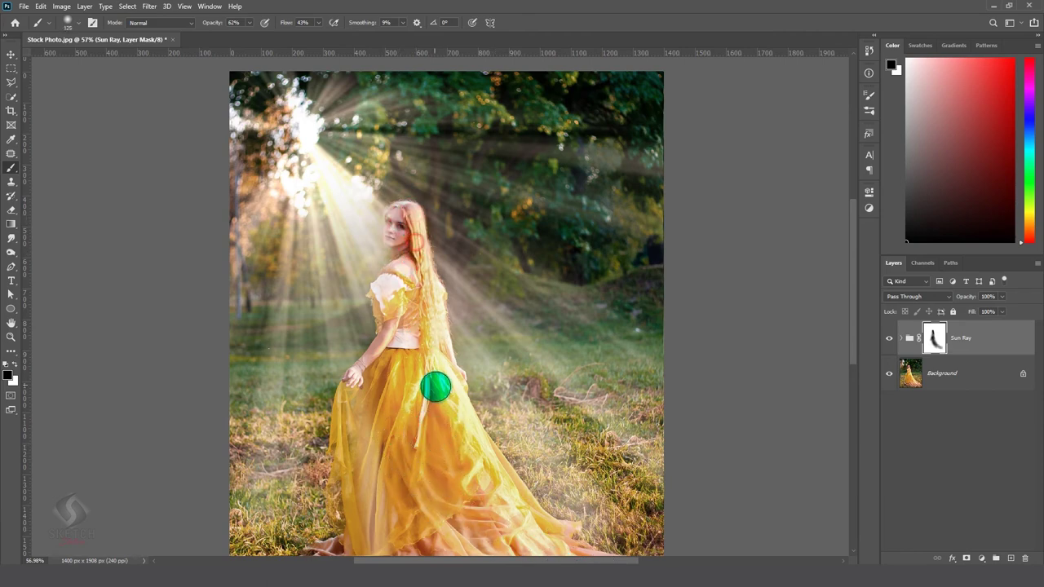
pyautogui.click(386, 400)
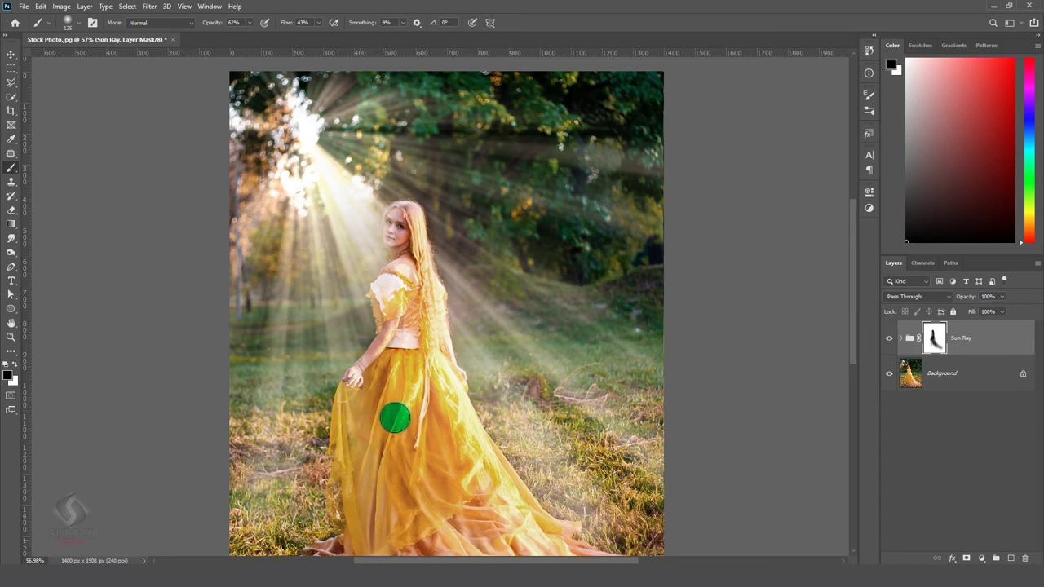
pyautogui.scroll(-3, 426, 529)
pyautogui.click(440, 394)
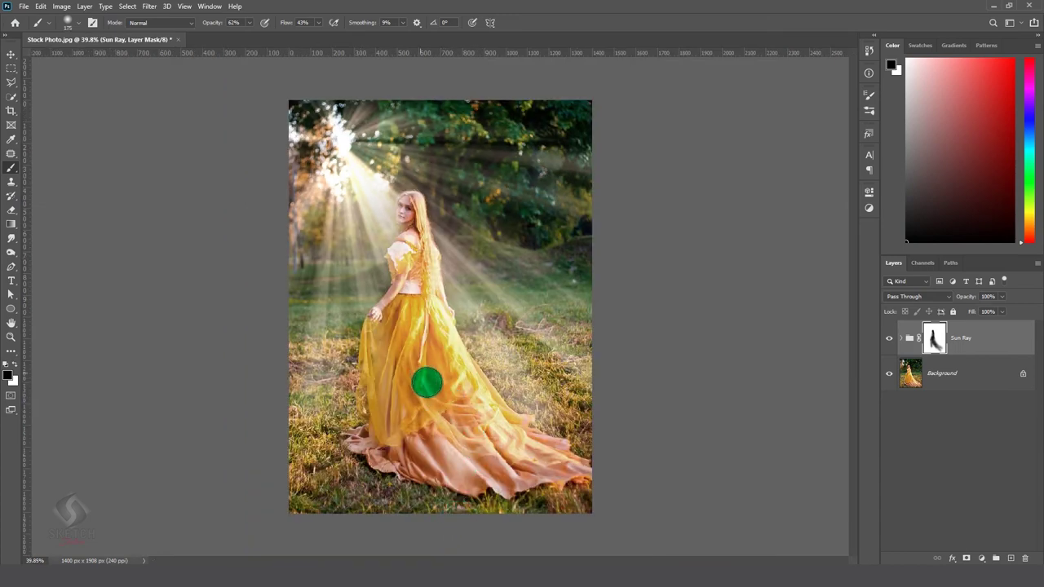
pyautogui.click(409, 376)
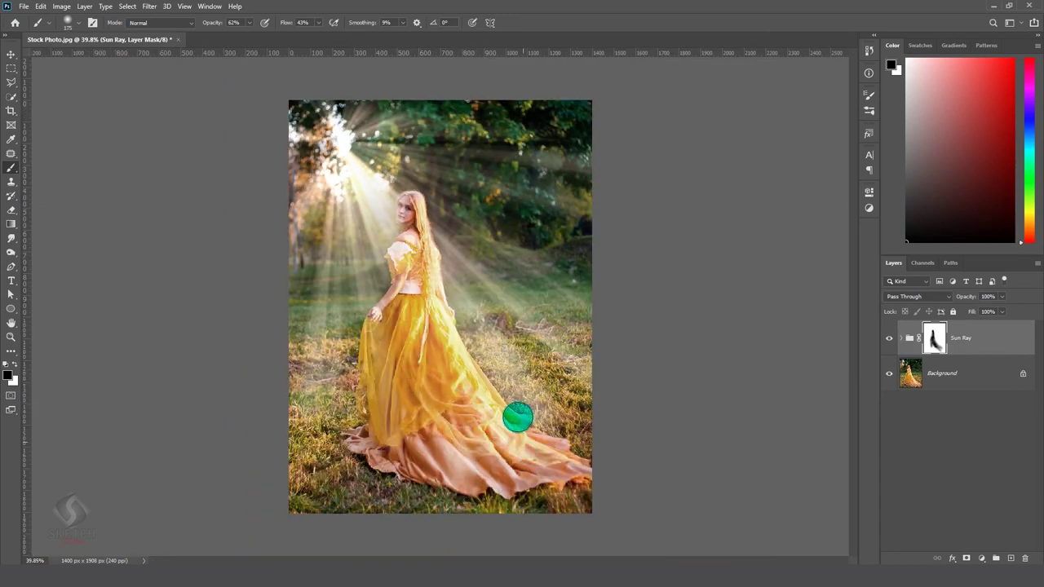
pyautogui.scroll(1, 433, 429)
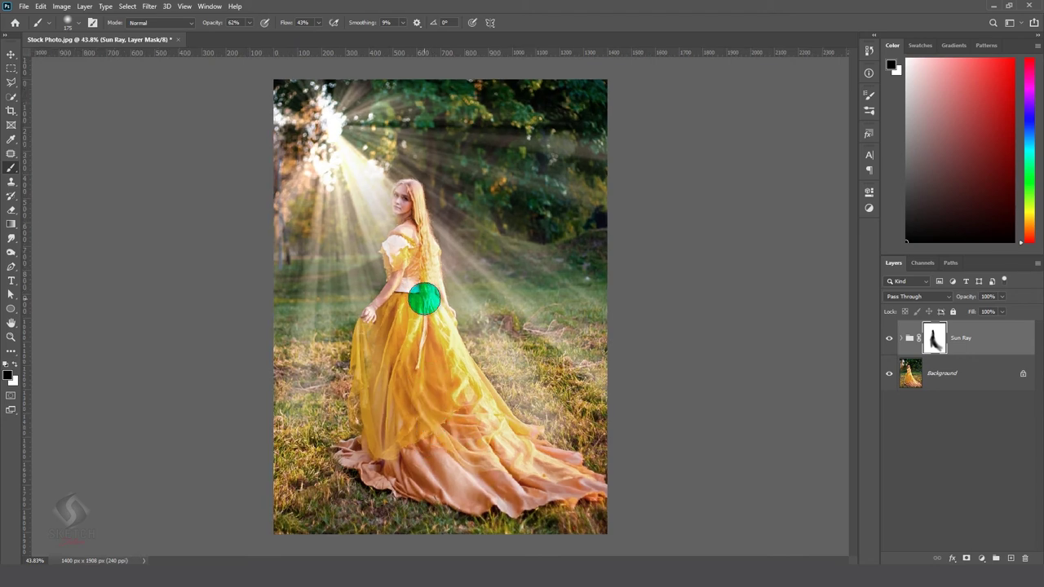
pyautogui.scroll(1, 412, 307)
pyautogui.scroll(1, 412, 306)
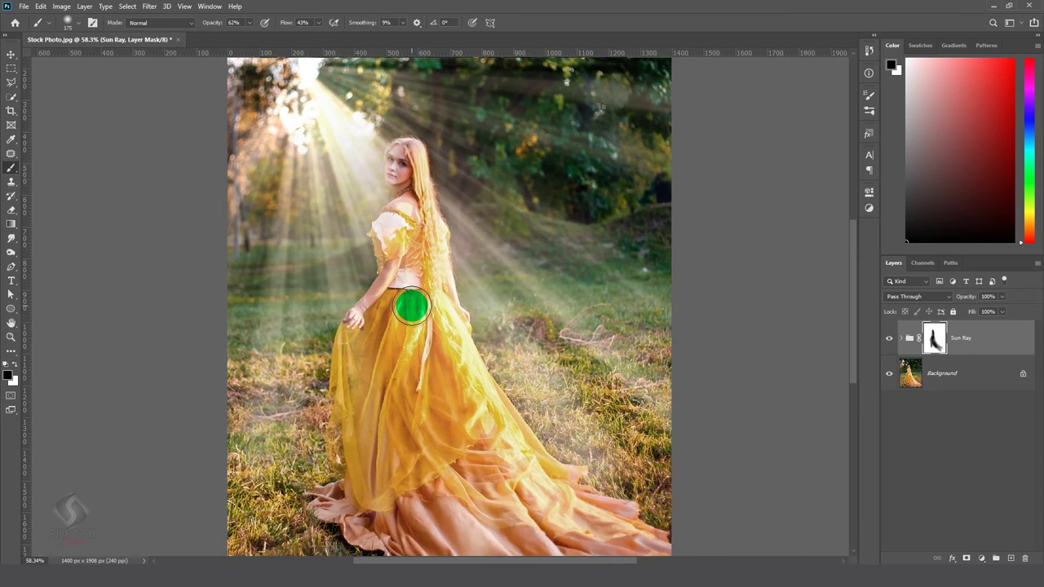
pyautogui.scroll(-1, 411, 307)
pyautogui.scroll(-1, 413, 305)
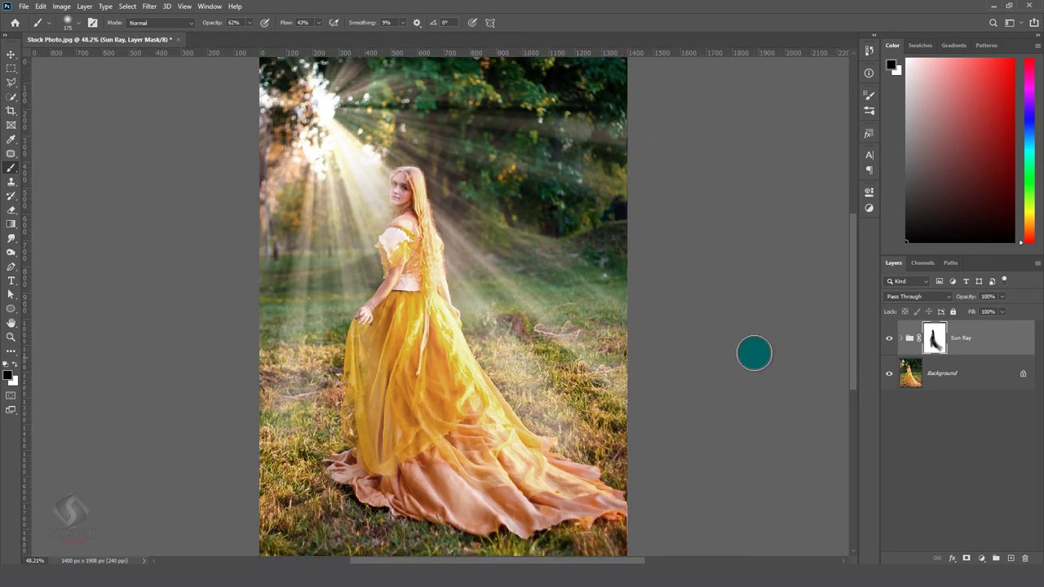
# Expand the Sun Ray group and touch up the Hue/Saturation 1 mask near the sun
pyautogui.click(893, 339)
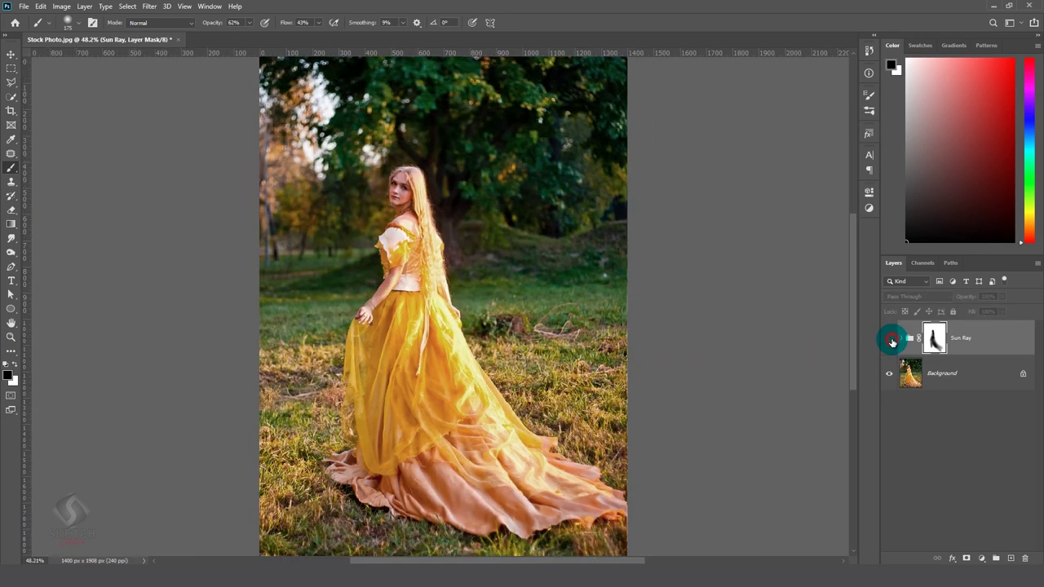
pyautogui.click(891, 340)
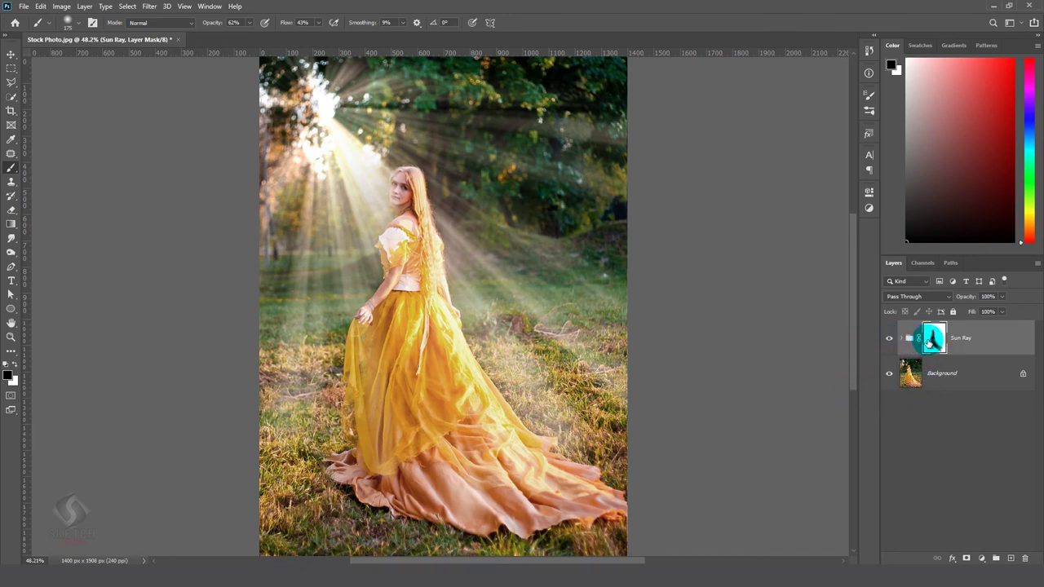
pyautogui.click(900, 343)
pyautogui.click(955, 457)
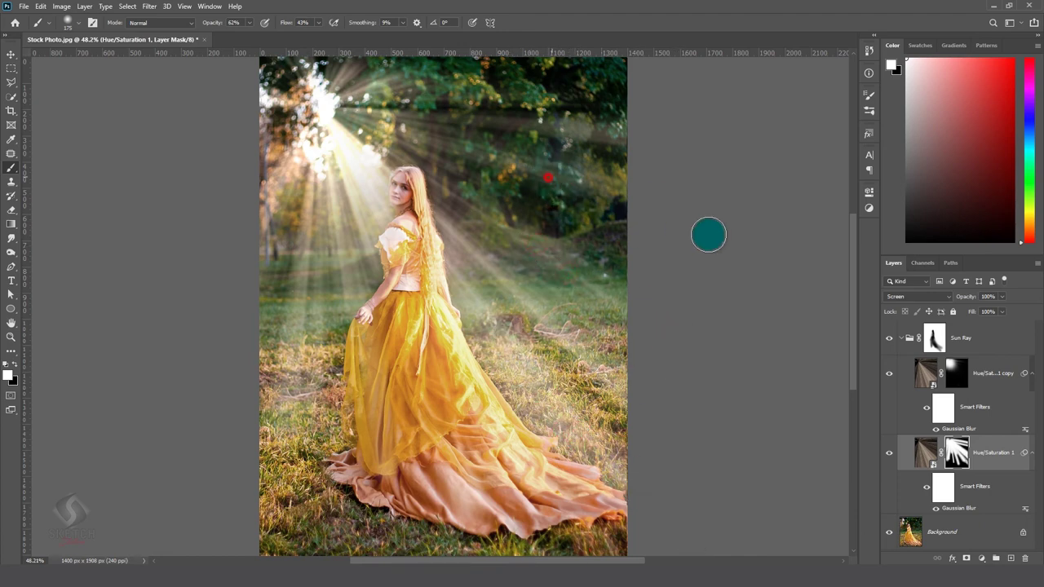
pyautogui.moveTo(424, 121); pyautogui.dragTo(379, 121)
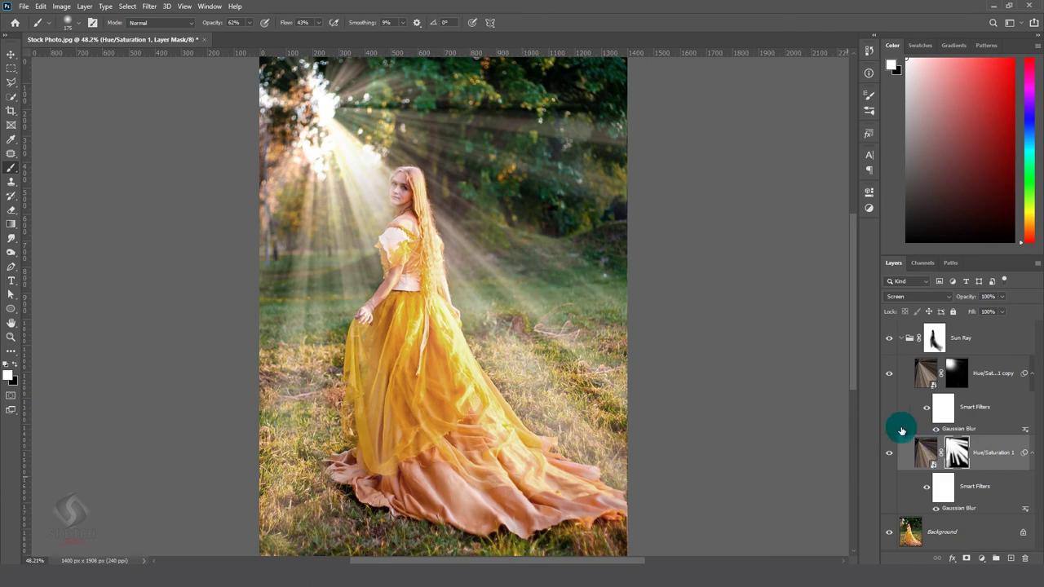
pyautogui.scroll(-1, 466, 321)
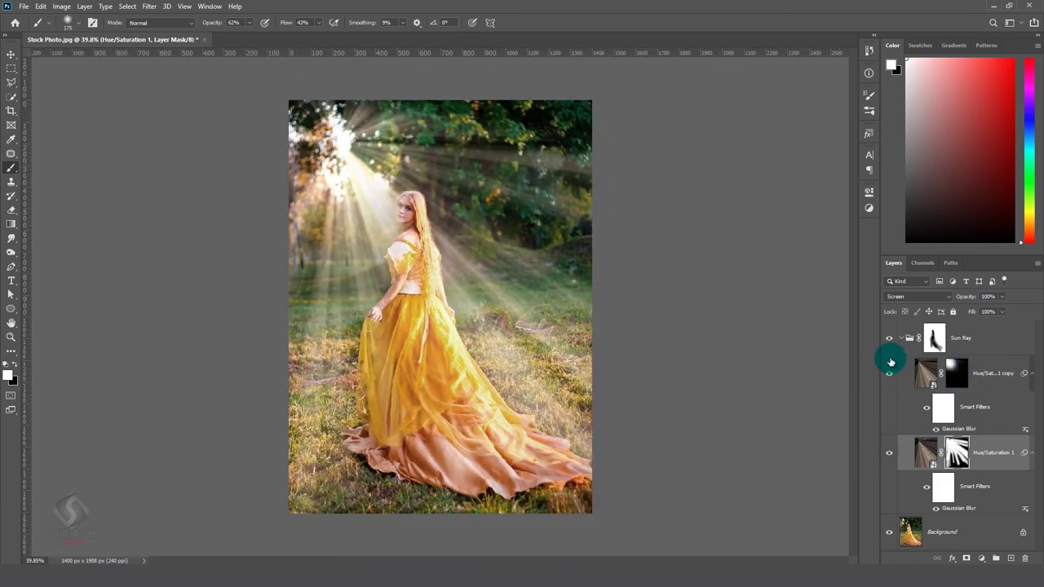
# Toggle the copied ray layer to compare, then select its mask
pyautogui.click(889, 341)
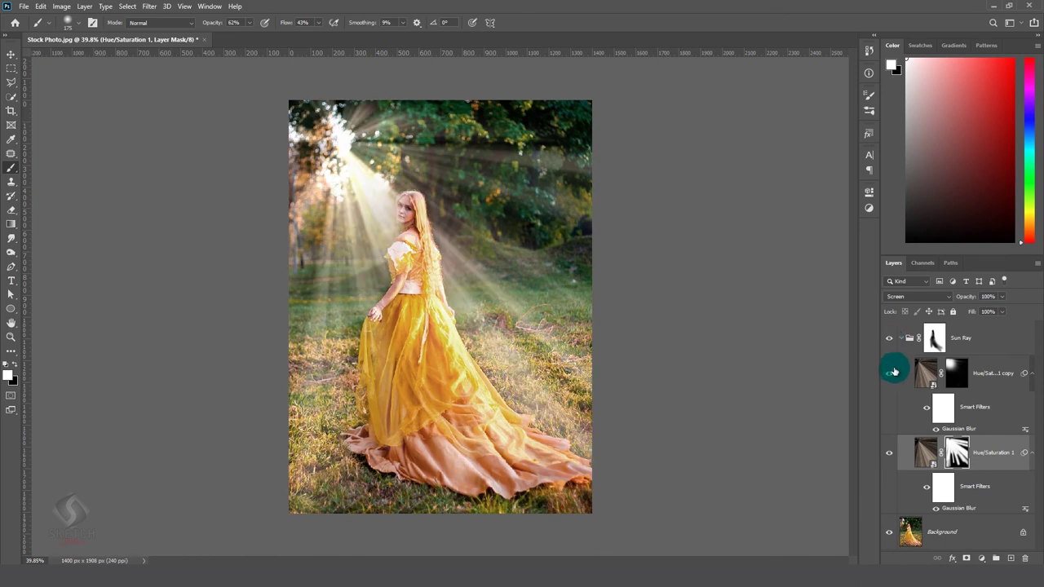
pyautogui.click(888, 373)
pyautogui.click(888, 373)
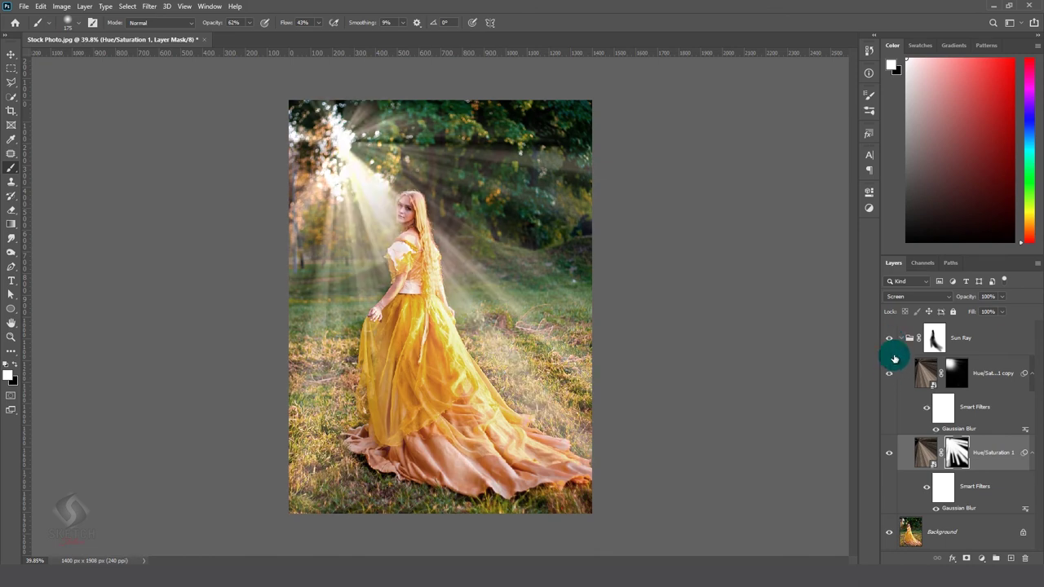
pyautogui.click(946, 368)
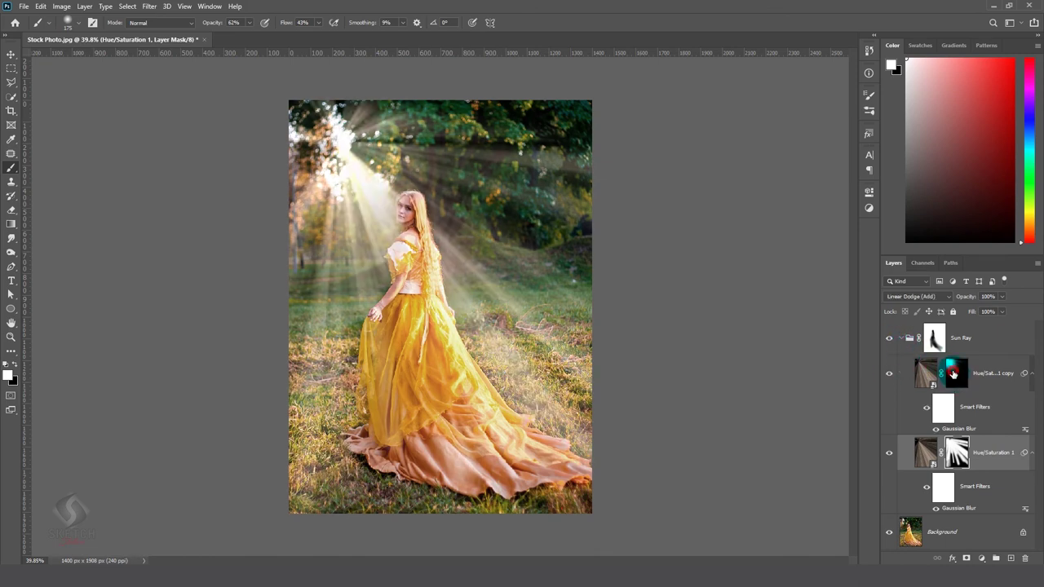
# Paint black with a large brush on the copy's mask from lower left up toward her head
pyautogui.click(952, 372)
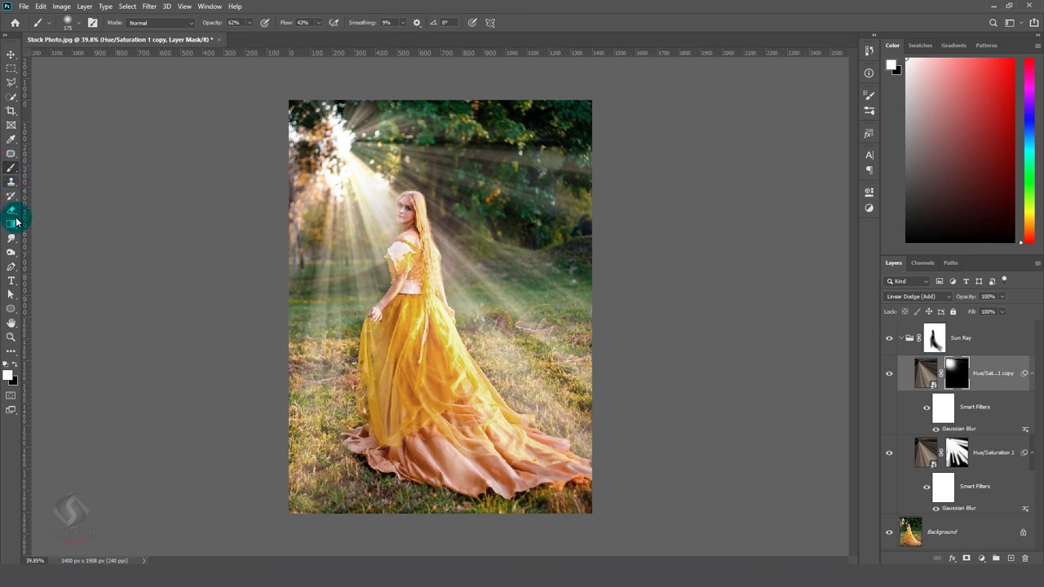
pyautogui.press('x')
pyautogui.press(']')
pyautogui.press(']')
pyautogui.press(']')
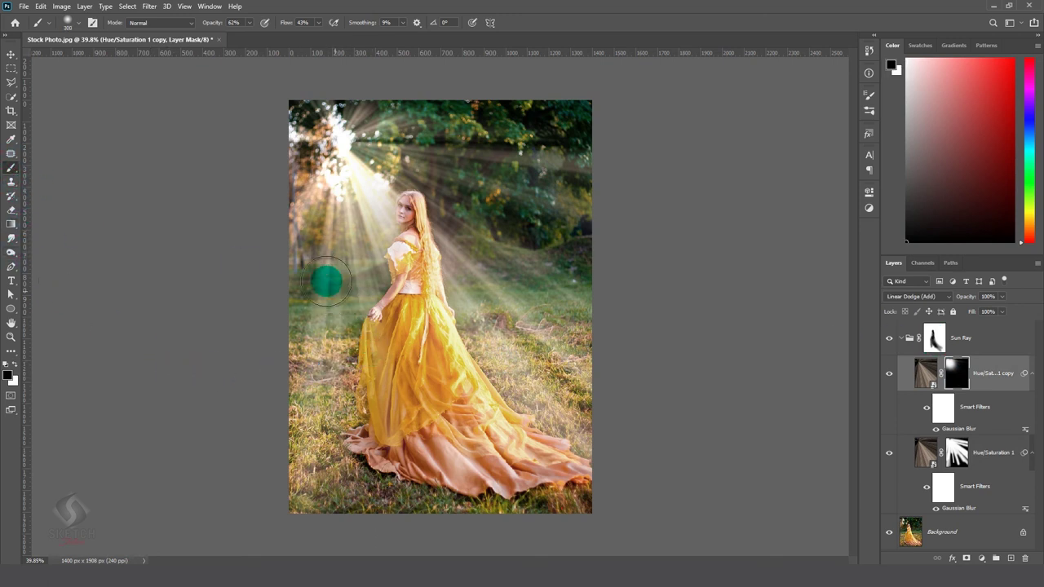
pyautogui.moveTo(326, 281); pyautogui.dragTo(393, 165)
pyautogui.press(']')
pyautogui.press(']')
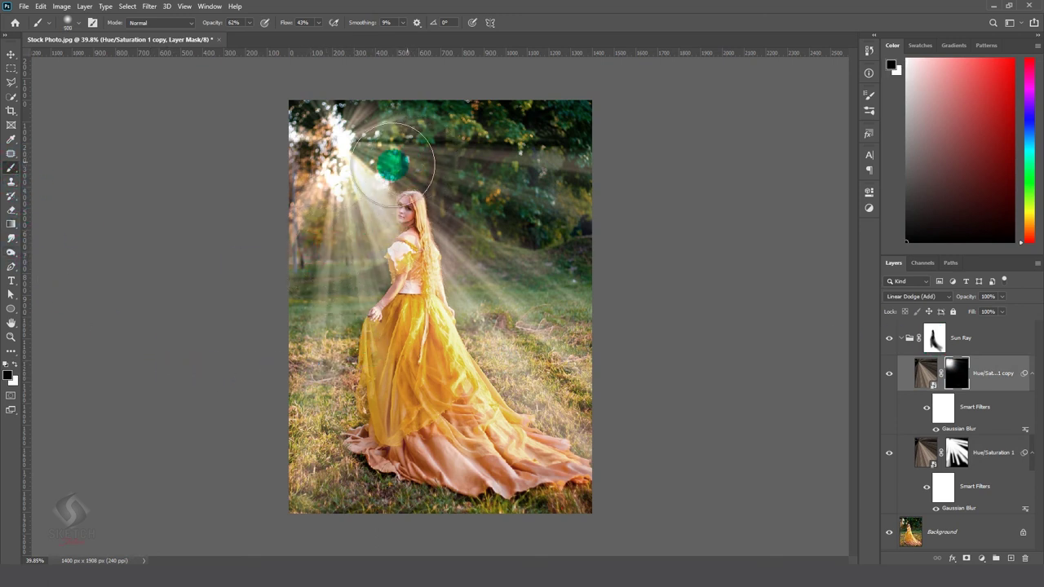
# Paint white to bring rays back around the woman, undoing the stroke over her shoulder
pyautogui.press('x')
pyautogui.moveTo(365, 204); pyautogui.dragTo(402, 256)
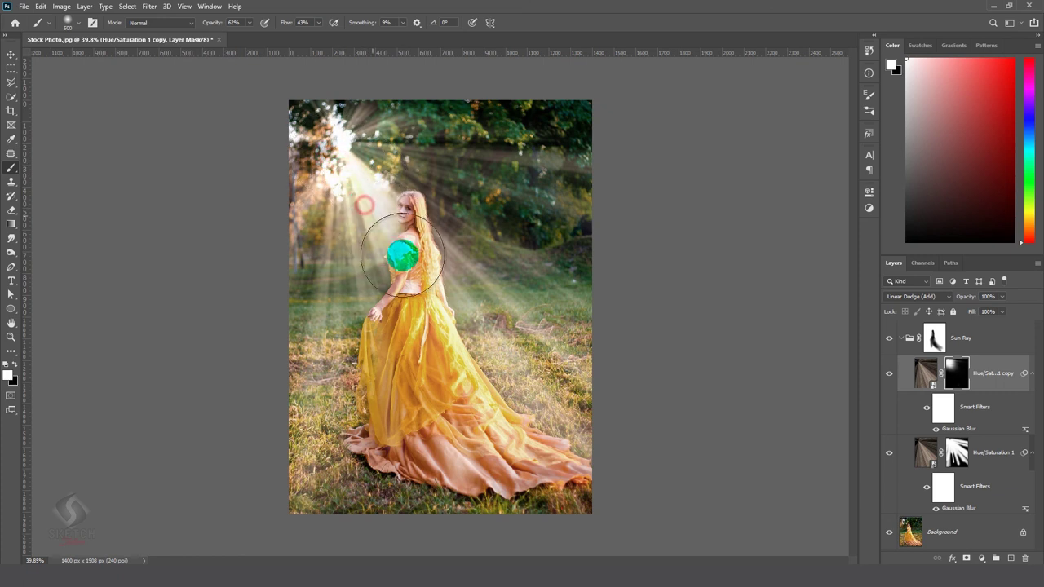
pyautogui.hotkey('ctrl', 'z')
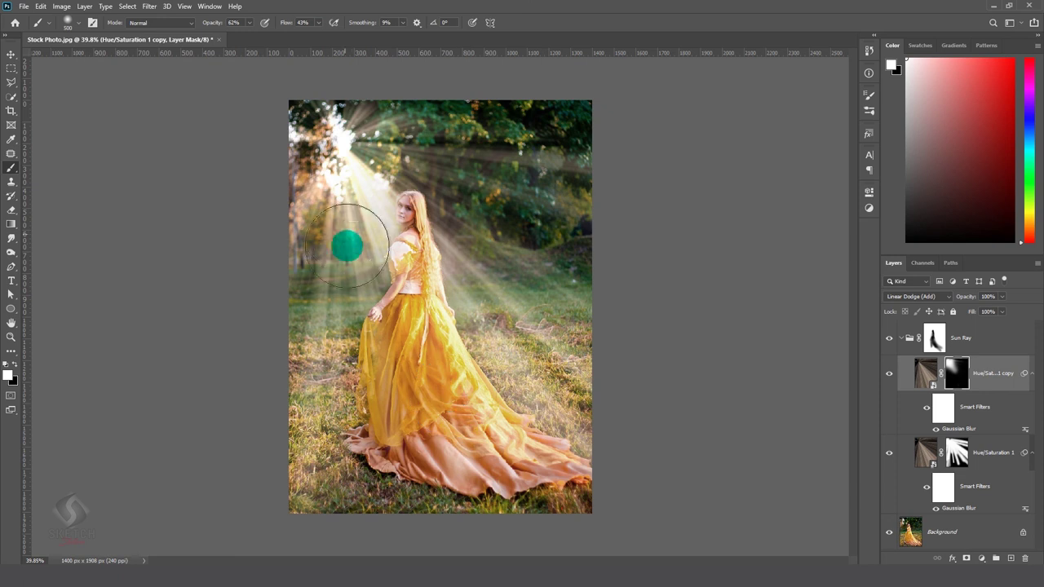
pyautogui.moveTo(347, 246)
pyautogui.mouseDown()
pyautogui.moveTo(408, 396)
pyautogui.moveTo(414, 217)
pyautogui.moveTo(582, 415)
pyautogui.moveTo(535, 311)
pyautogui.moveTo(419, 233)
pyautogui.moveTo(384, 233)
pyautogui.moveTo(410, 209)
pyautogui.moveTo(366, 319)
pyautogui.mouseUp()
pyautogui.press('x')
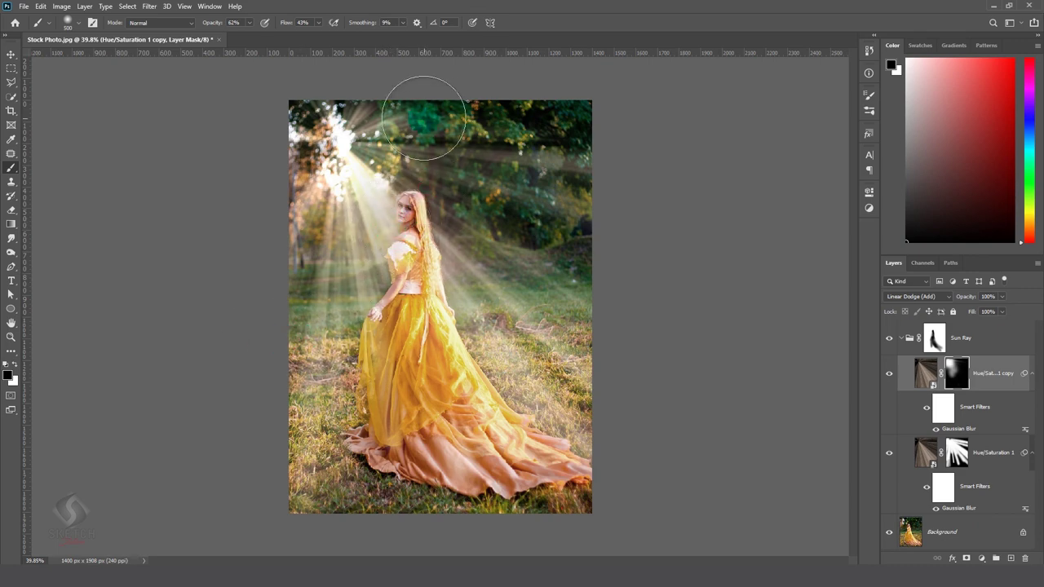
pyautogui.scroll(-1, 646, 292)
pyautogui.scroll(1, 604, 334)
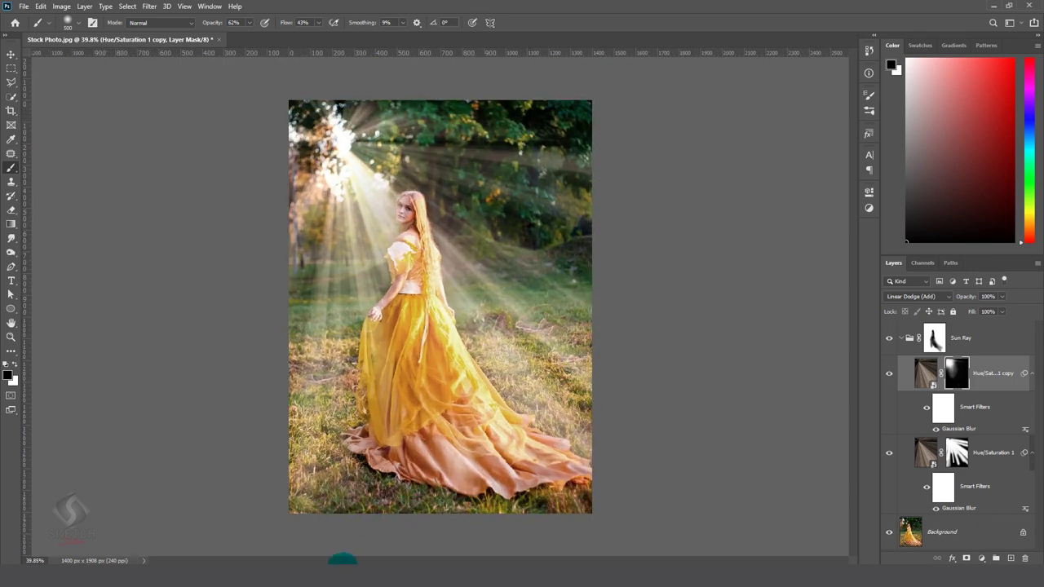
pyautogui.scroll(1, 620, 457)
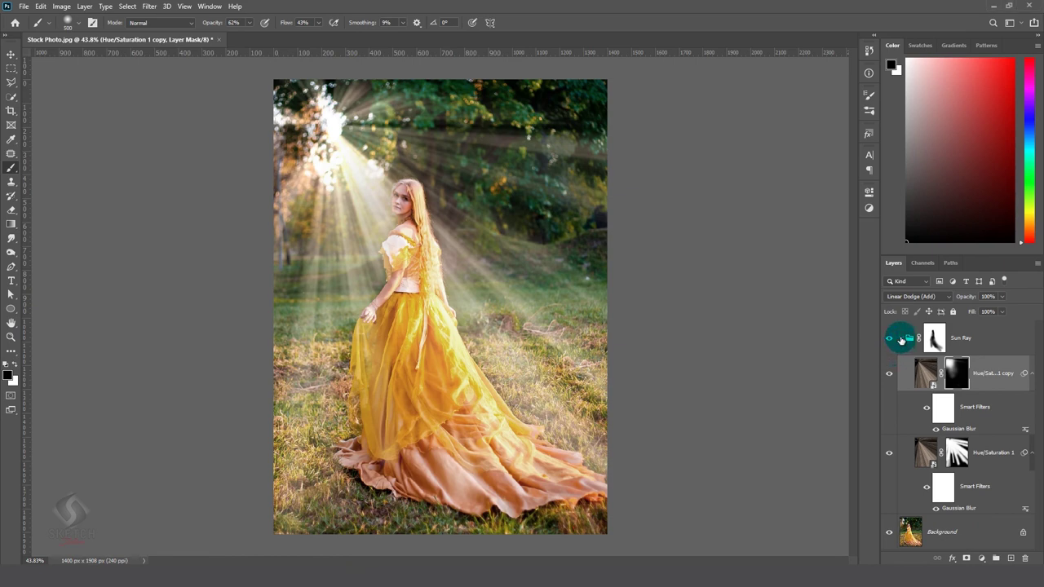
# Collapse the Sun Ray group and toggle its visibility off and on twice, ending with rays visible
pyautogui.click(900, 340)
pyautogui.click(890, 339)
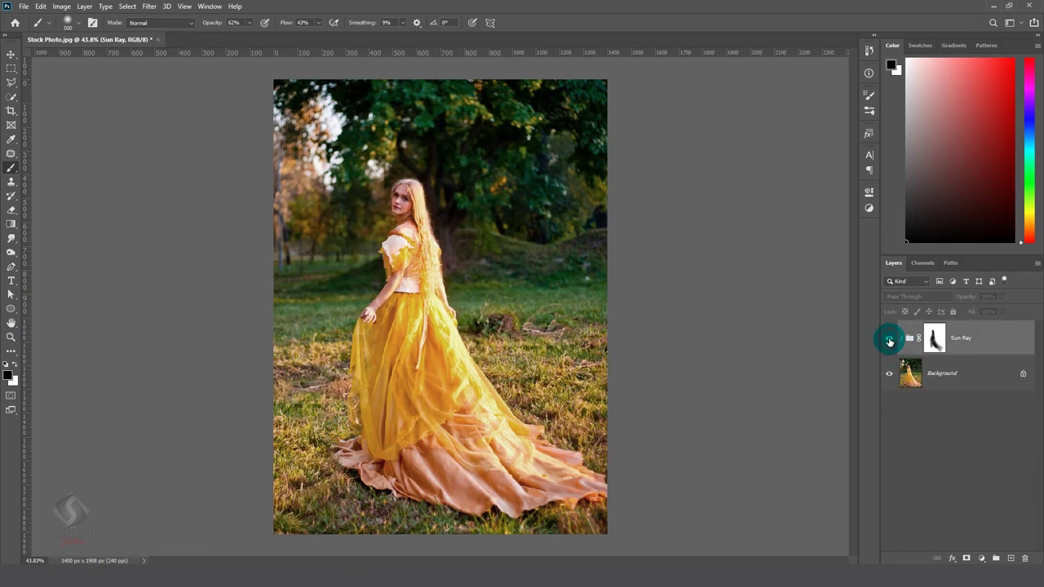
pyautogui.click(889, 340)
pyautogui.click(889, 340)
pyautogui.click(890, 341)
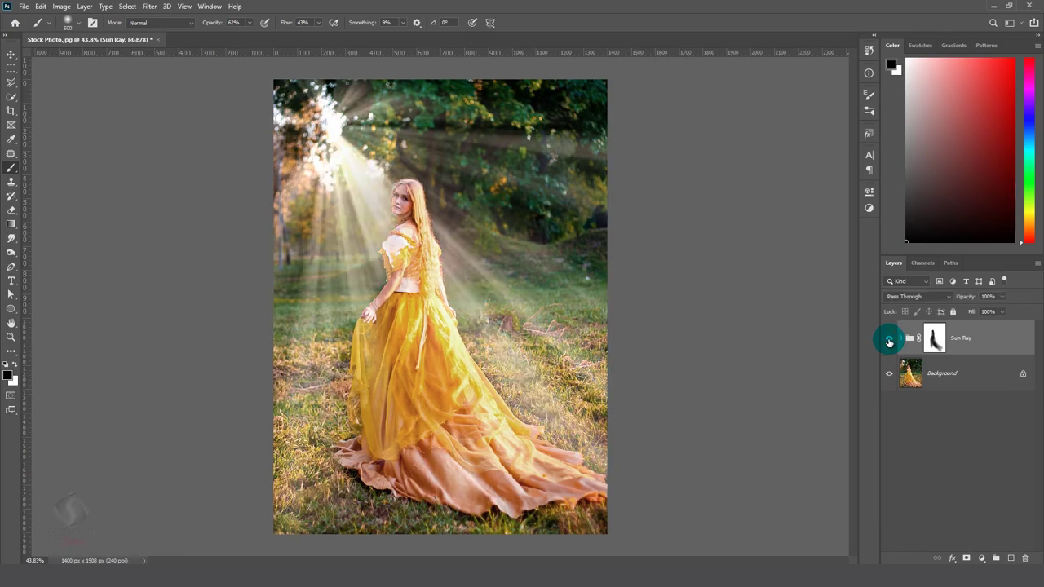